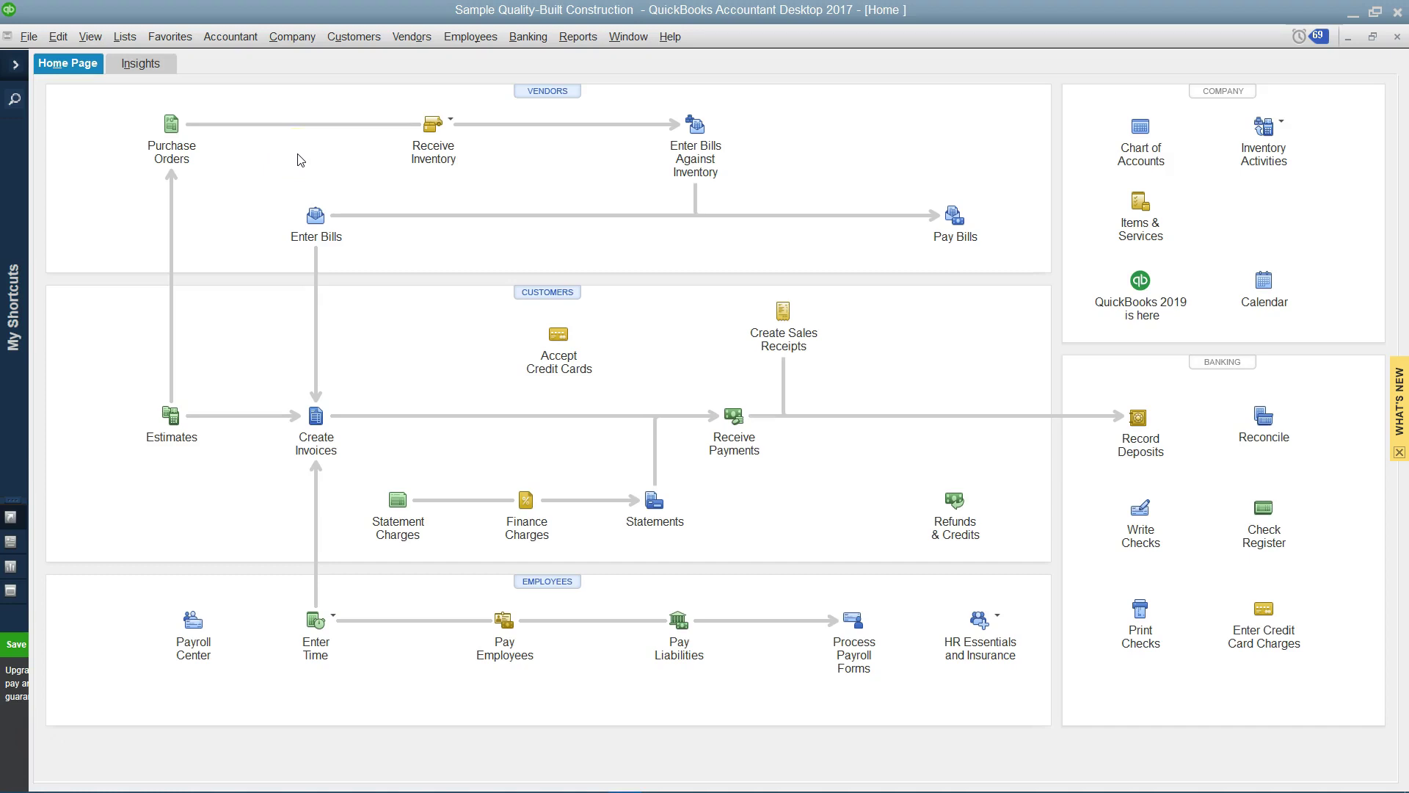
# Start a new account of the Other Current Liability type in the chart of accounts.
pyautogui.click(125, 37)
pyautogui.click(144, 60)
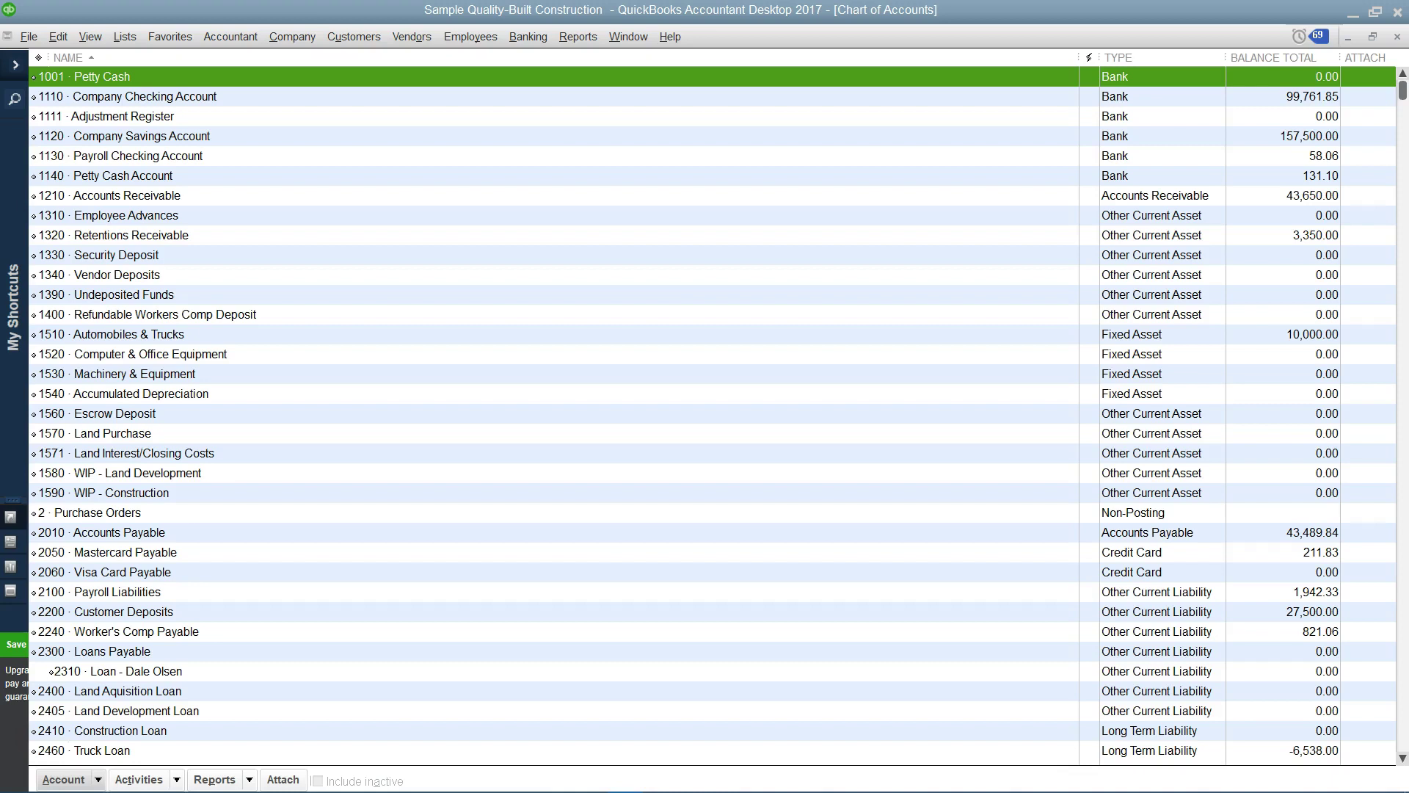
pyautogui.click(225, 613)
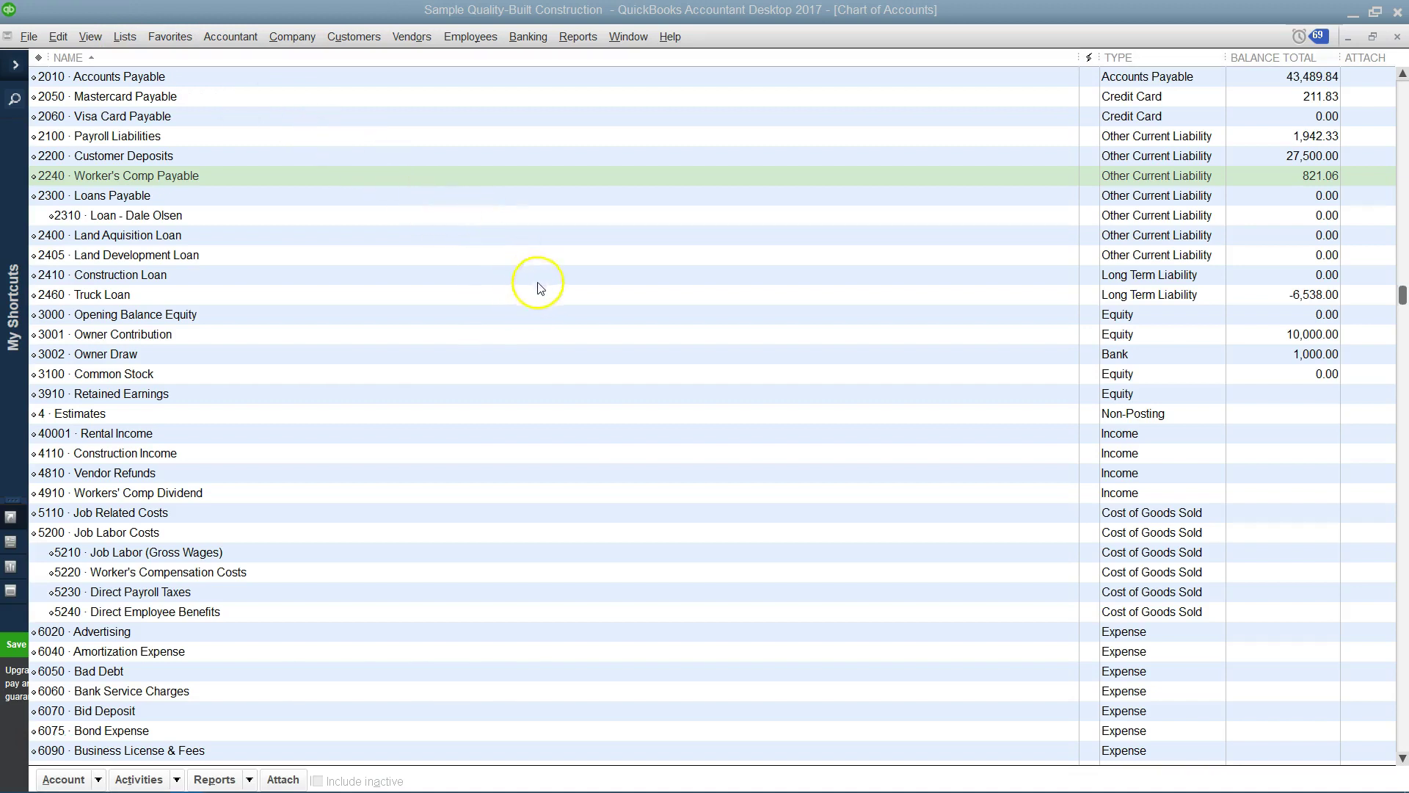
pyautogui.rightClick(554, 316)
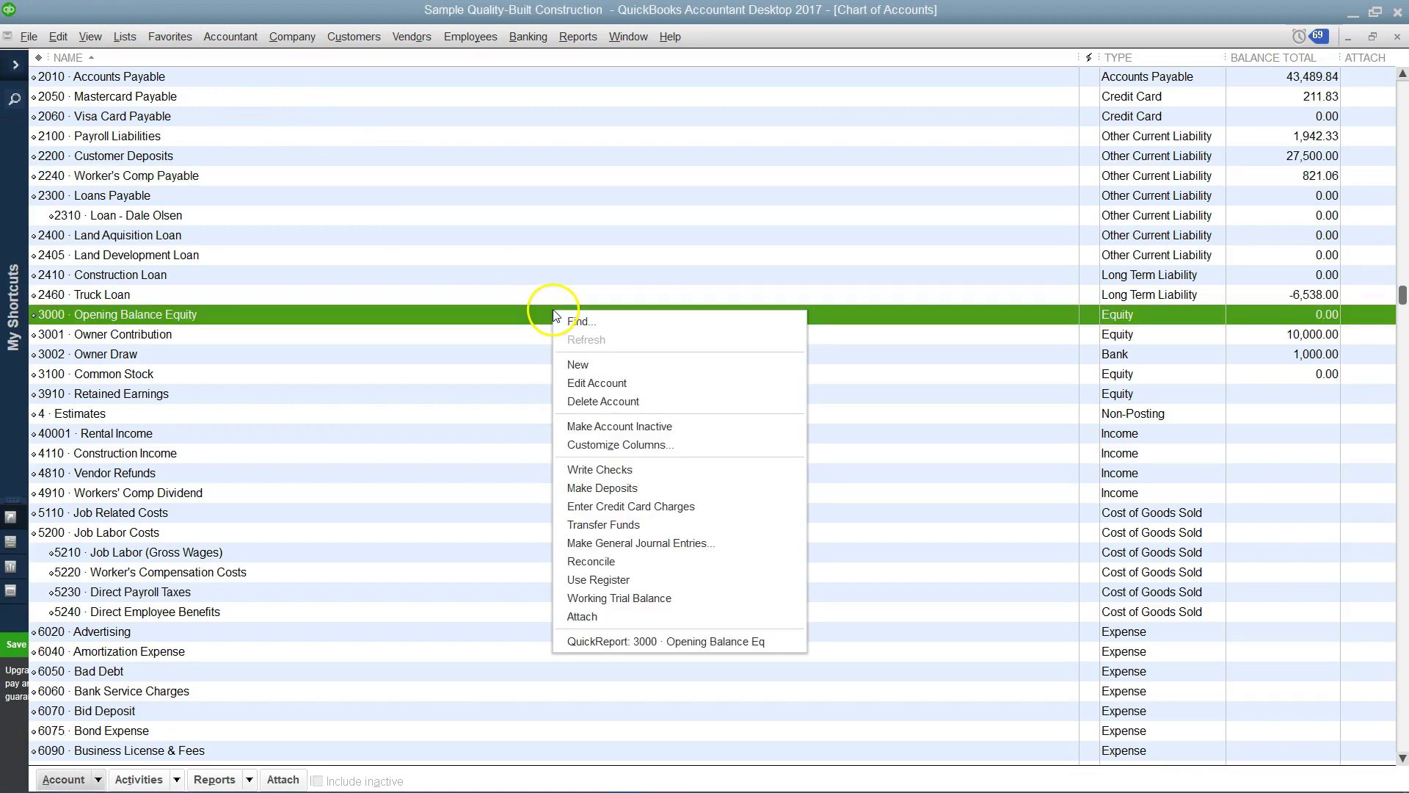
pyautogui.click(597, 363)
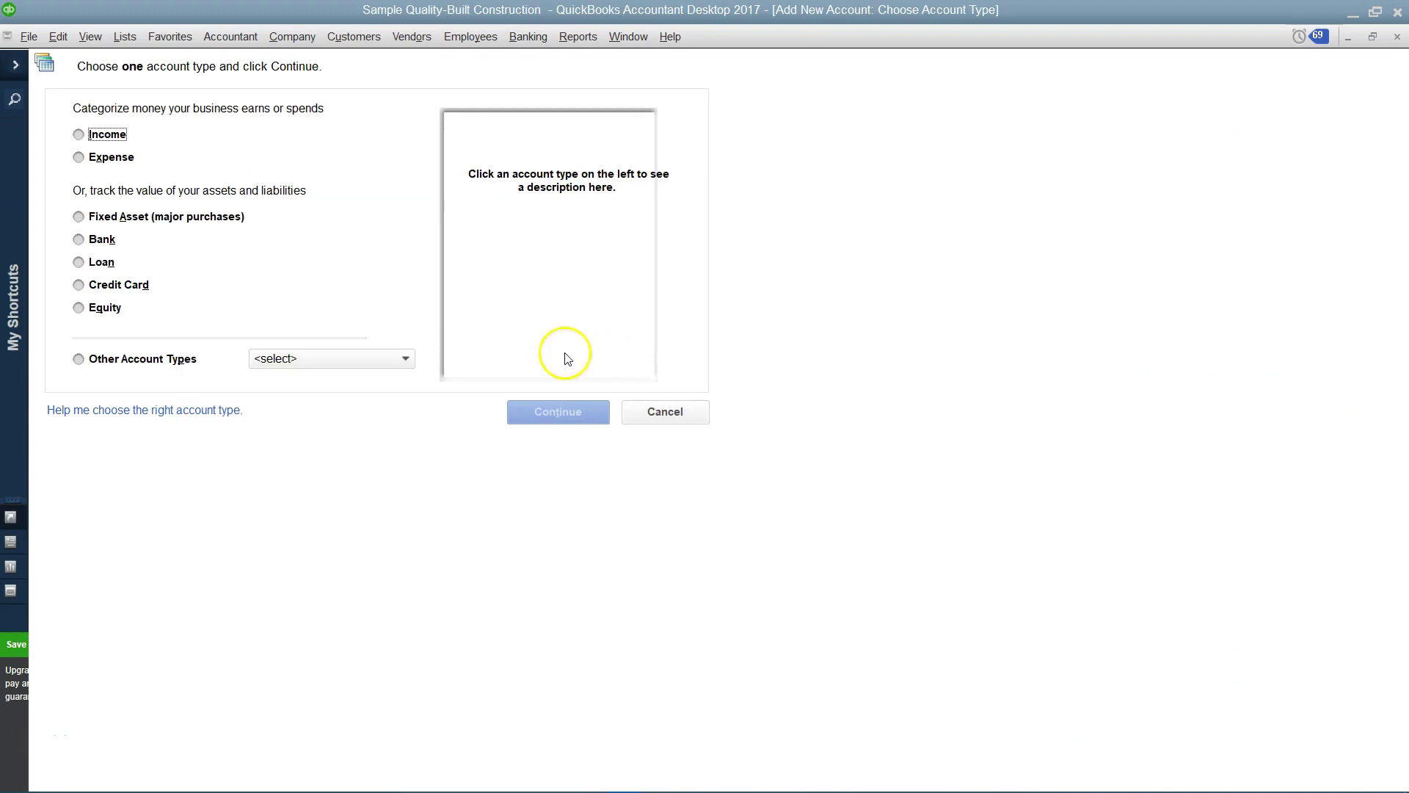
pyautogui.click(78, 359)
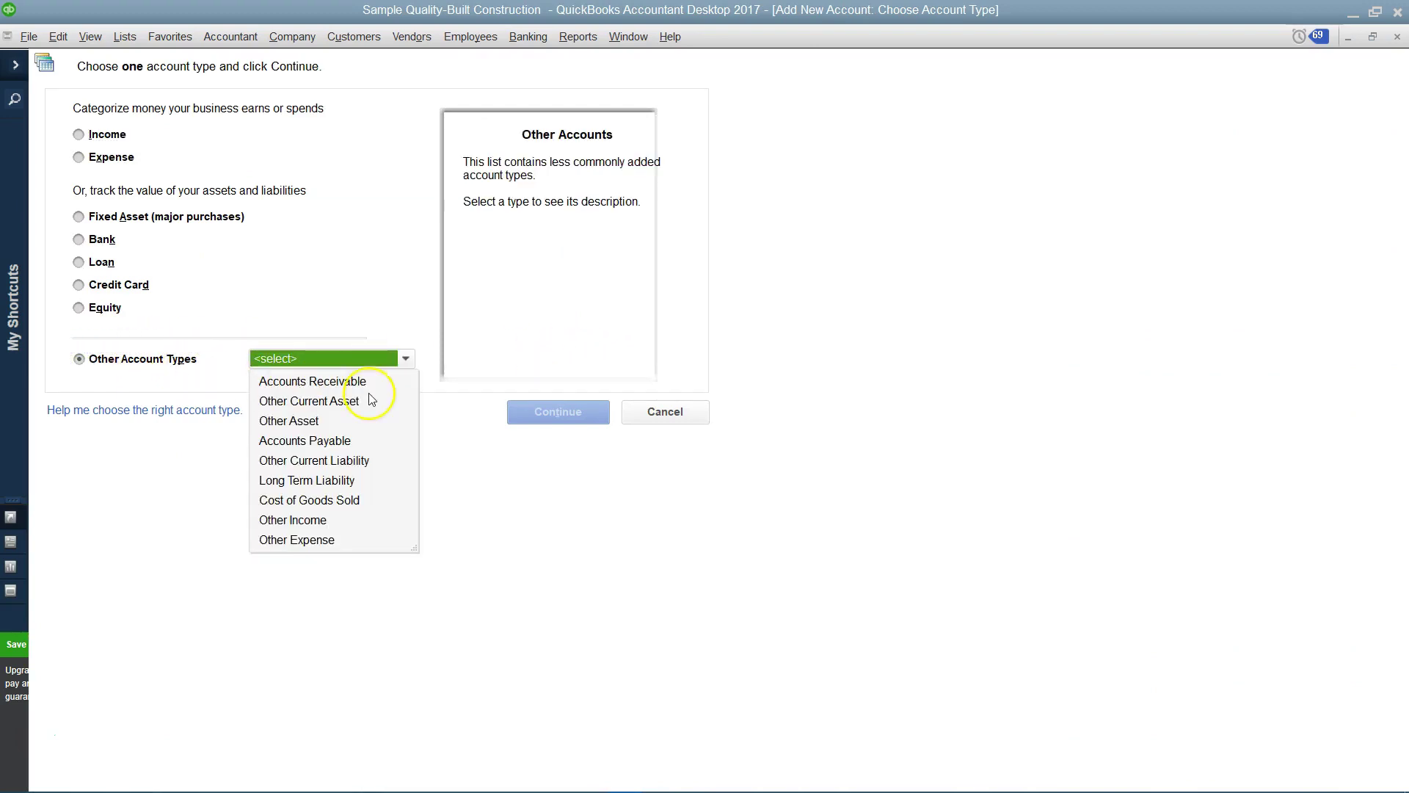
pyautogui.click(331, 461)
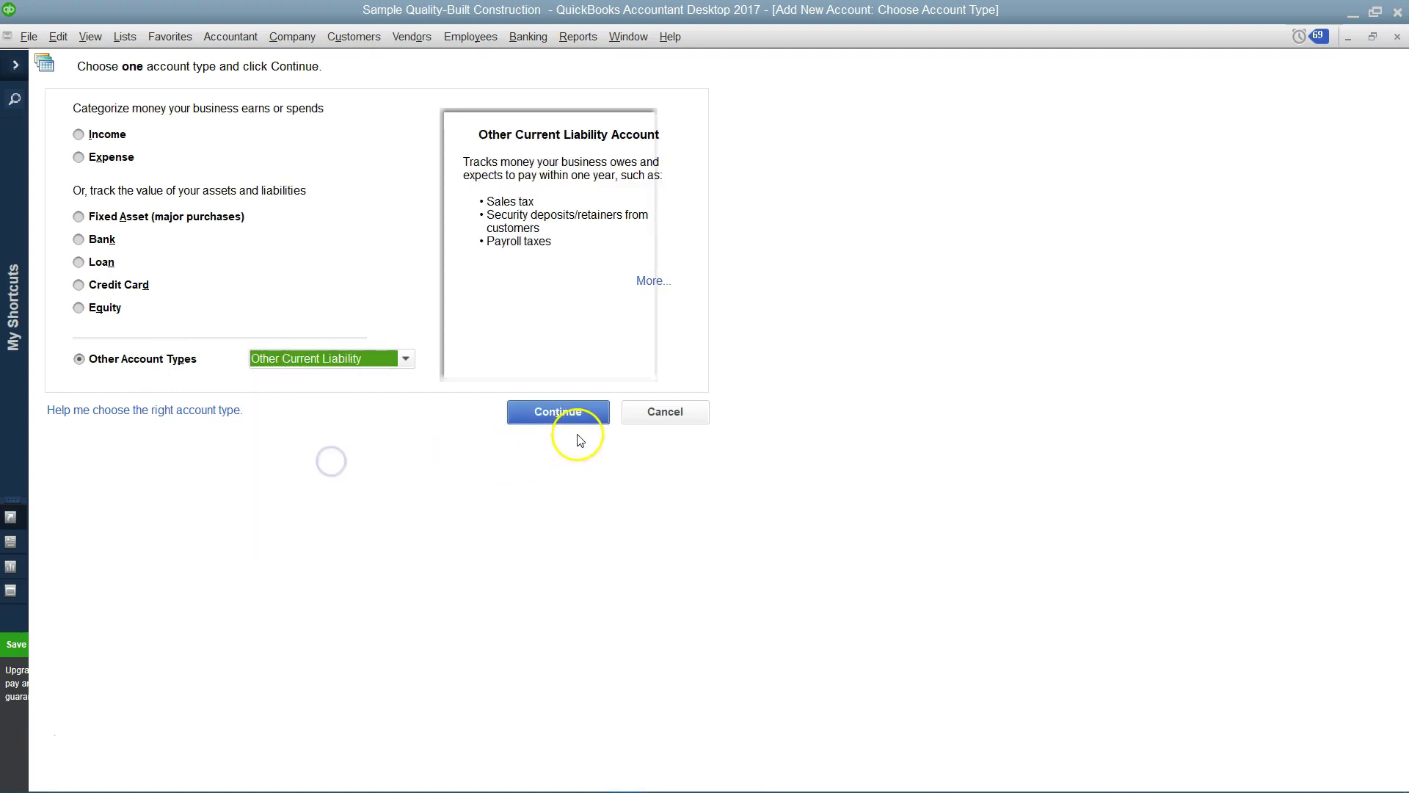
pyautogui.click(564, 413)
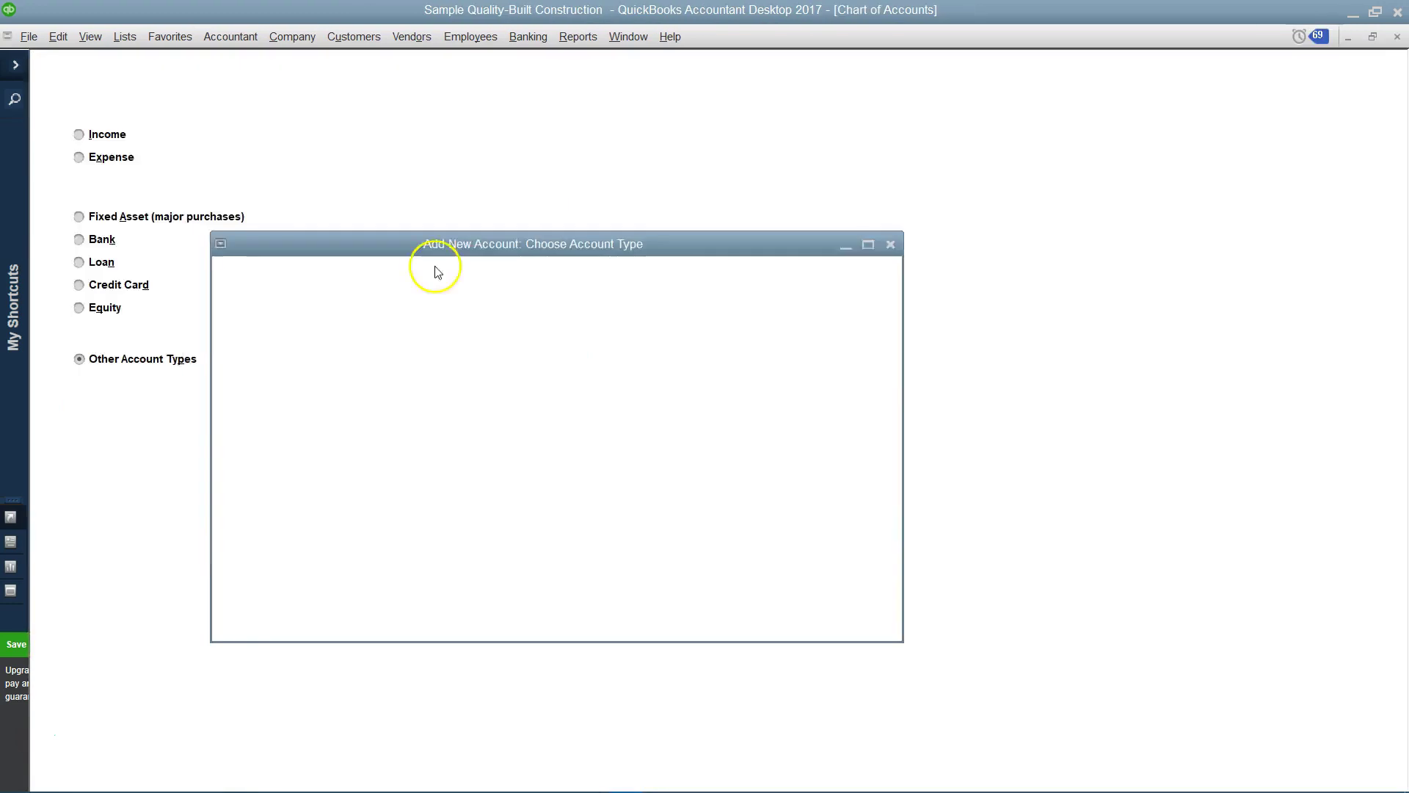
# Give the new account the number 2205 and the name Prepayments, and save it.
pyautogui.click(637, 71)
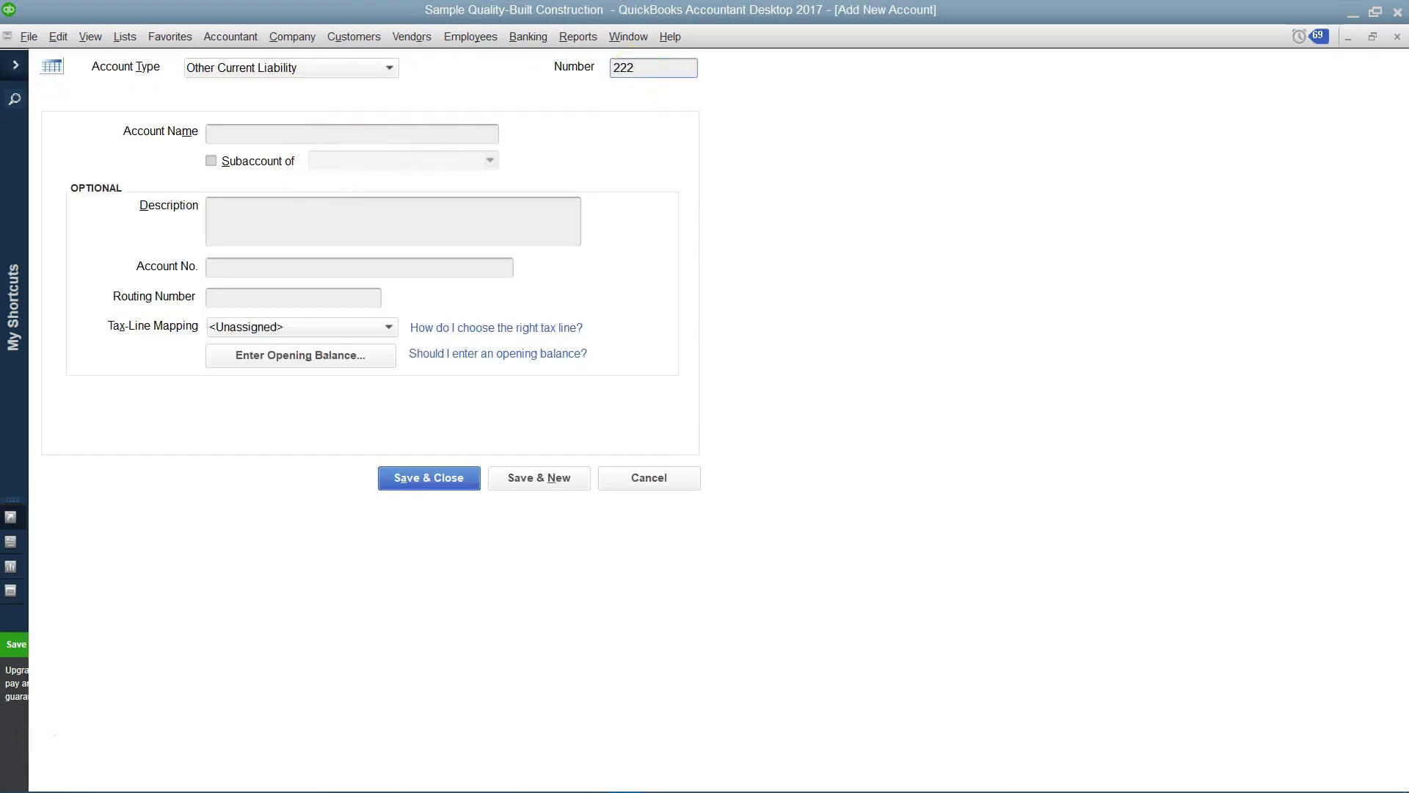
pyautogui.click(322, 134)
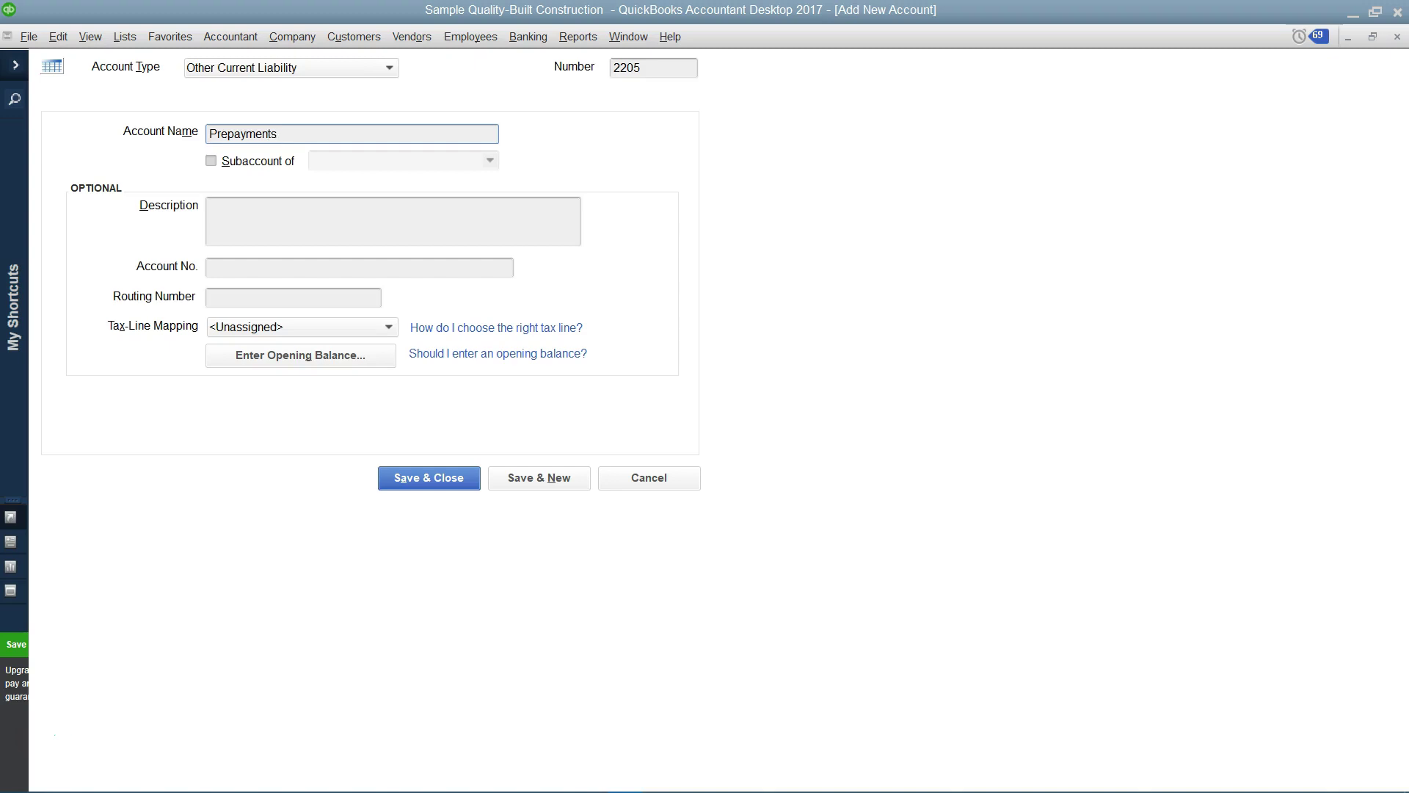
pyautogui.click(442, 478)
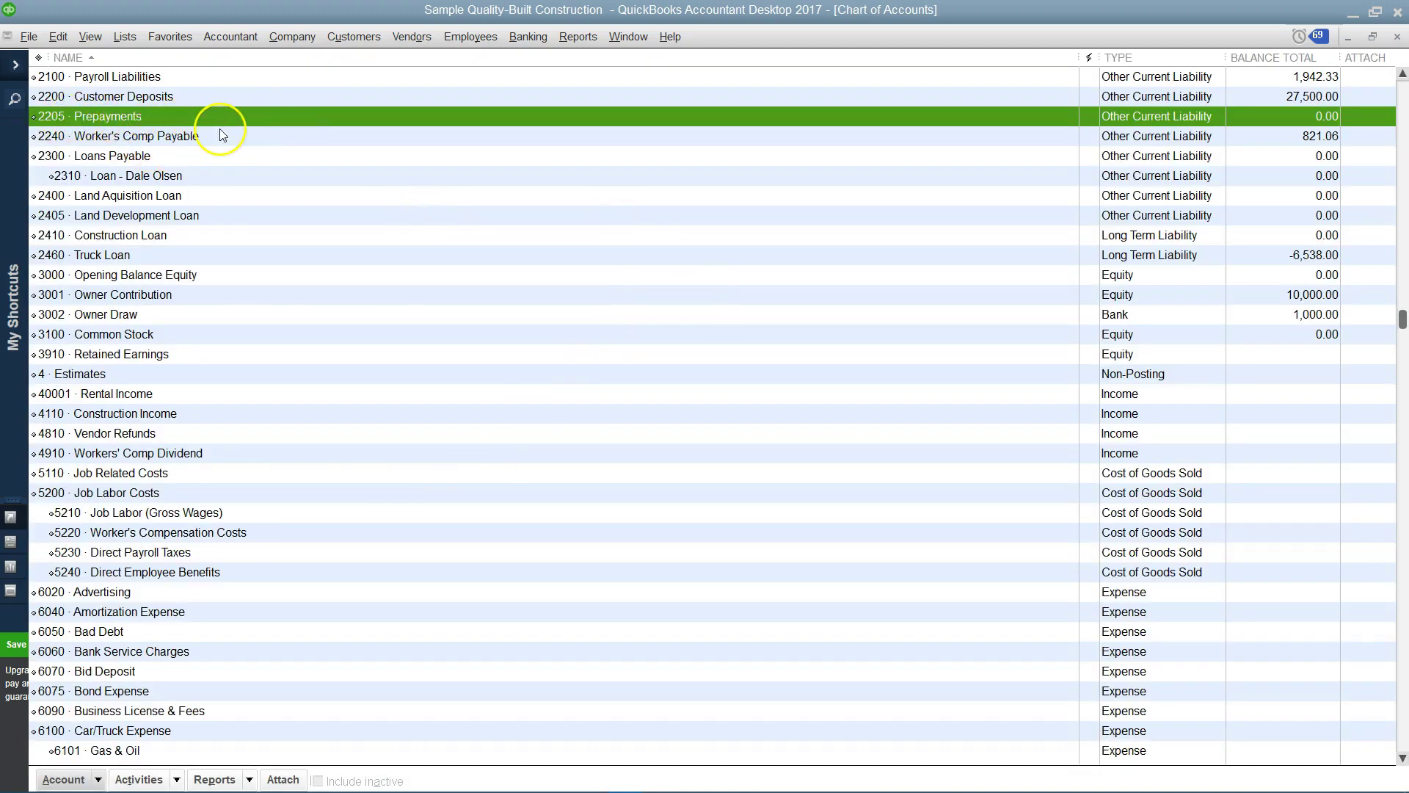
# Create a new Service item in the item list with the name and description Prepayment.
pyautogui.click(124, 37)
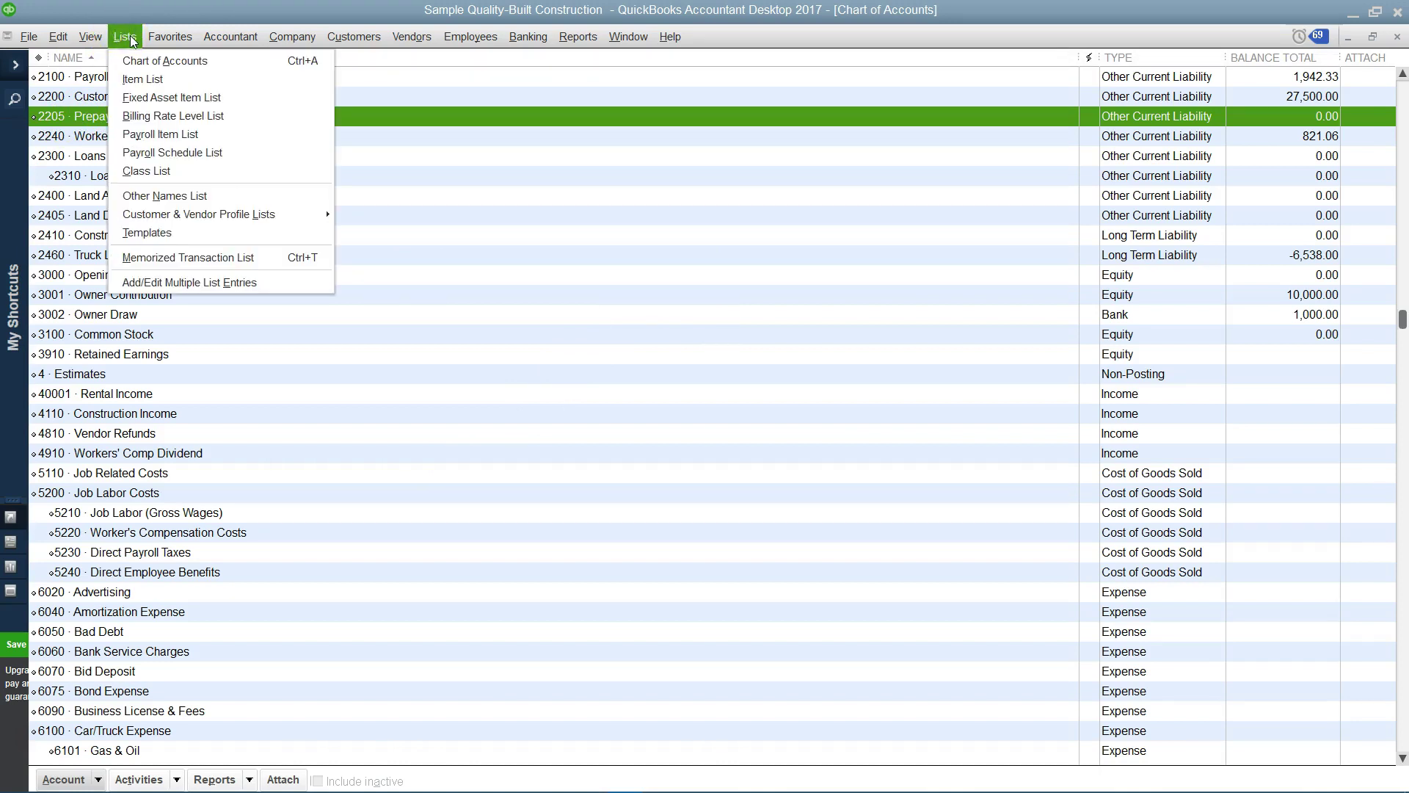
pyautogui.click(142, 79)
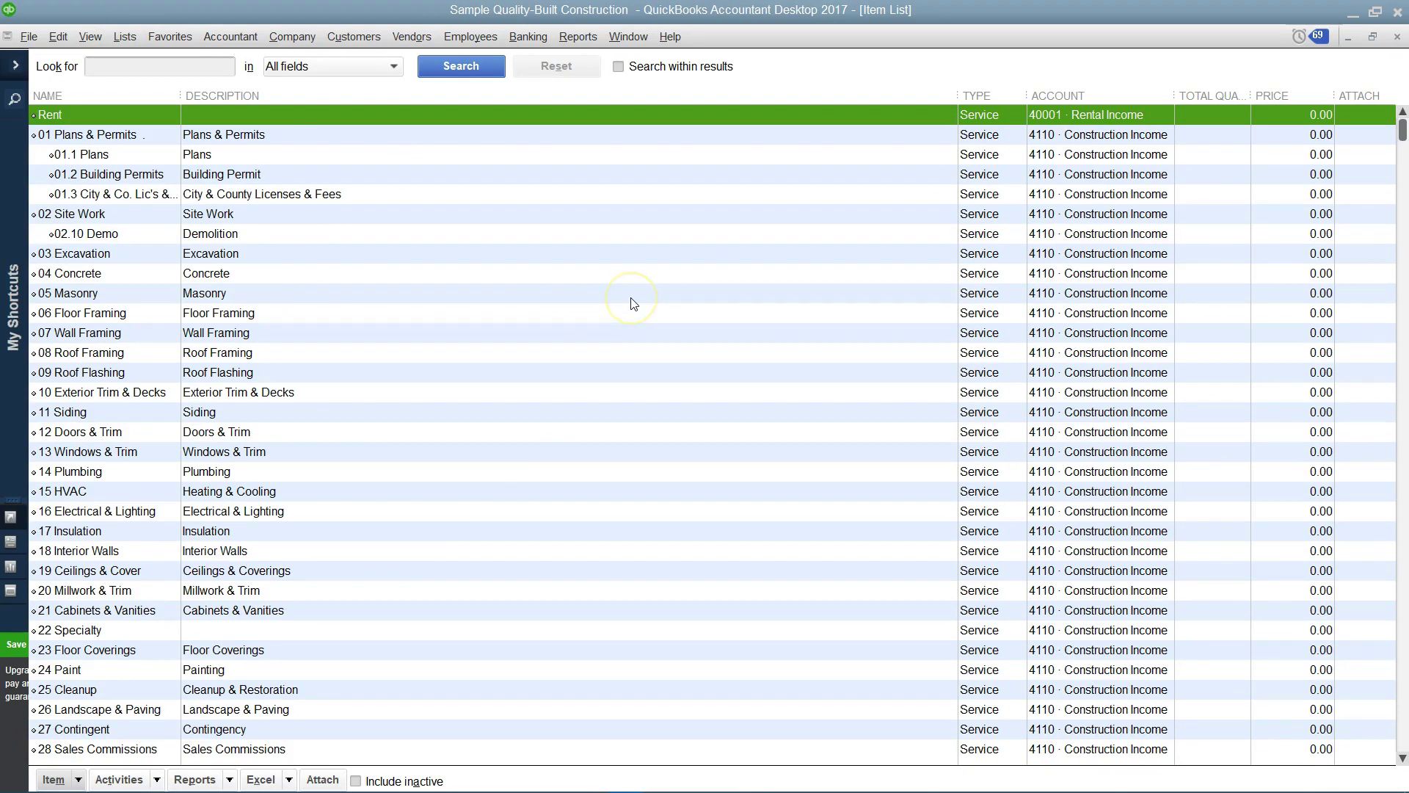
pyautogui.rightClick(545, 280)
pyautogui.click(568, 335)
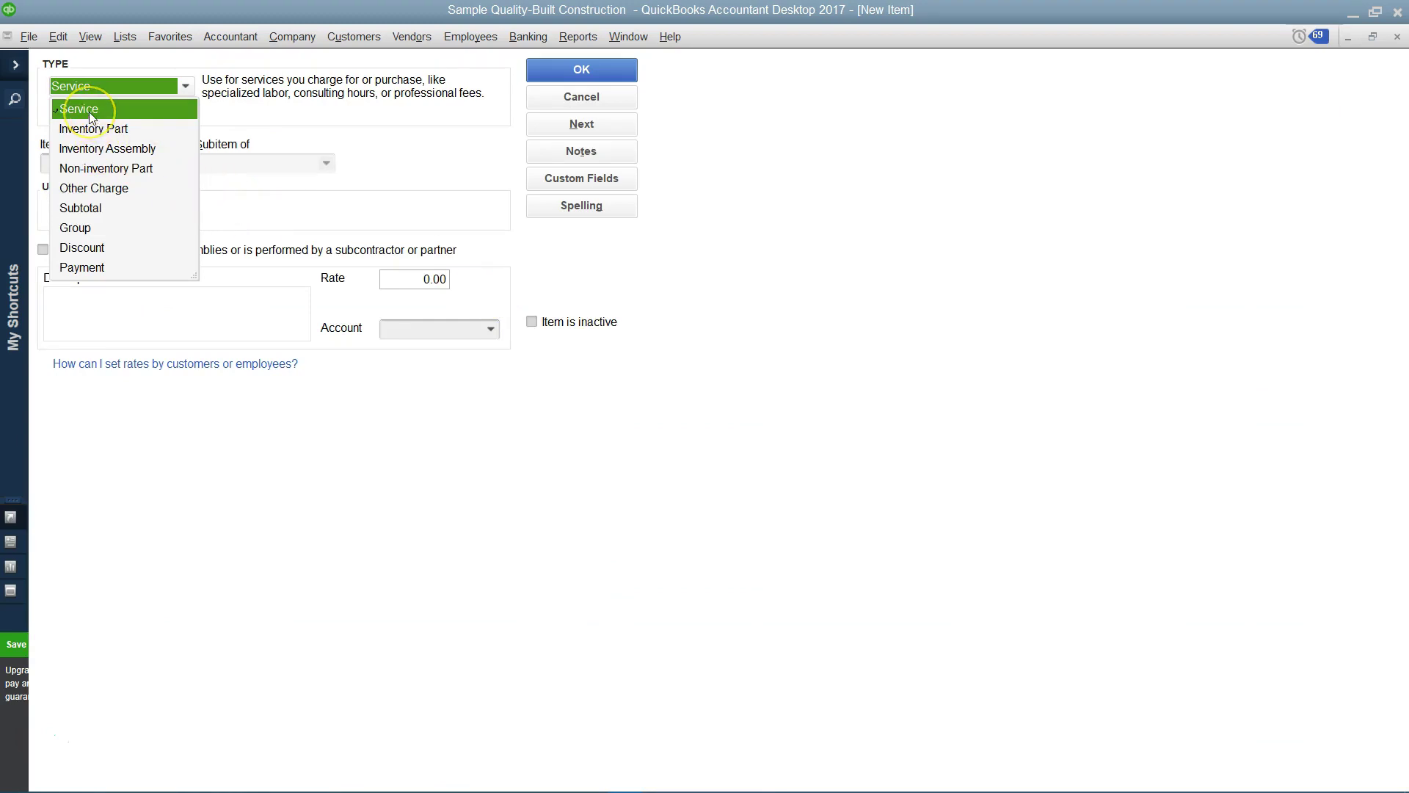
pyautogui.click(89, 112)
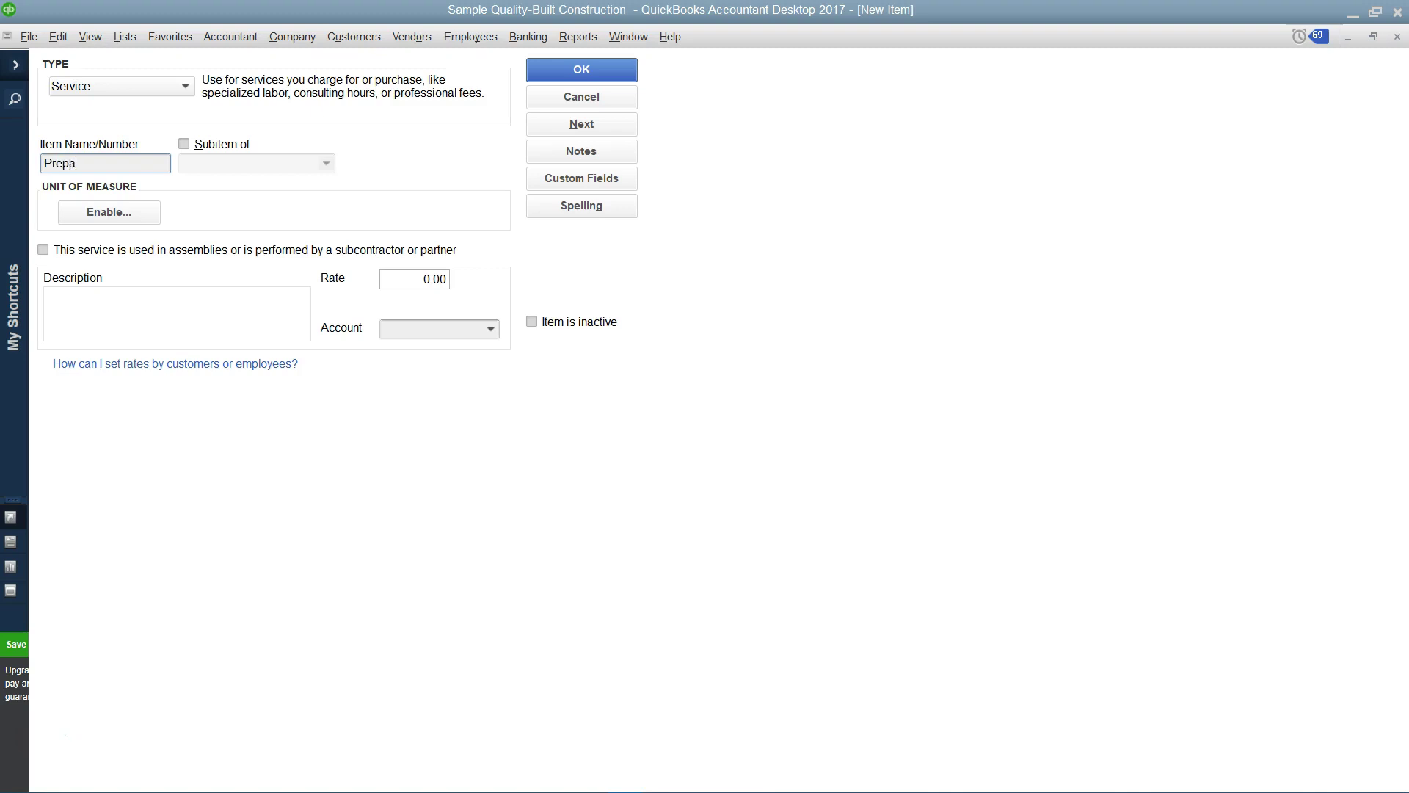
pyautogui.click(118, 293)
pyautogui.click(121, 308)
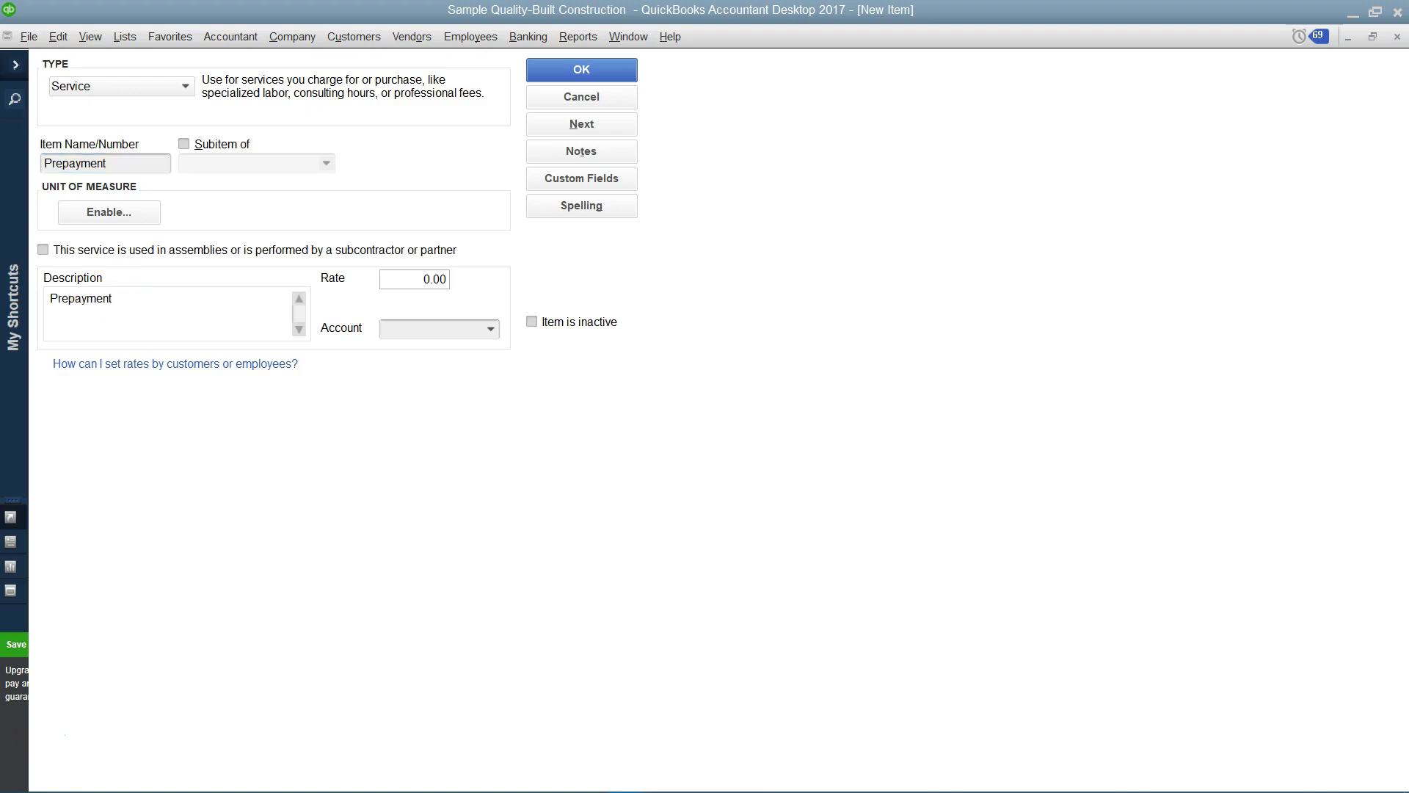
# Assign the Prepayment item to account 2205 Prepayments and save it.
pyautogui.click(432, 329)
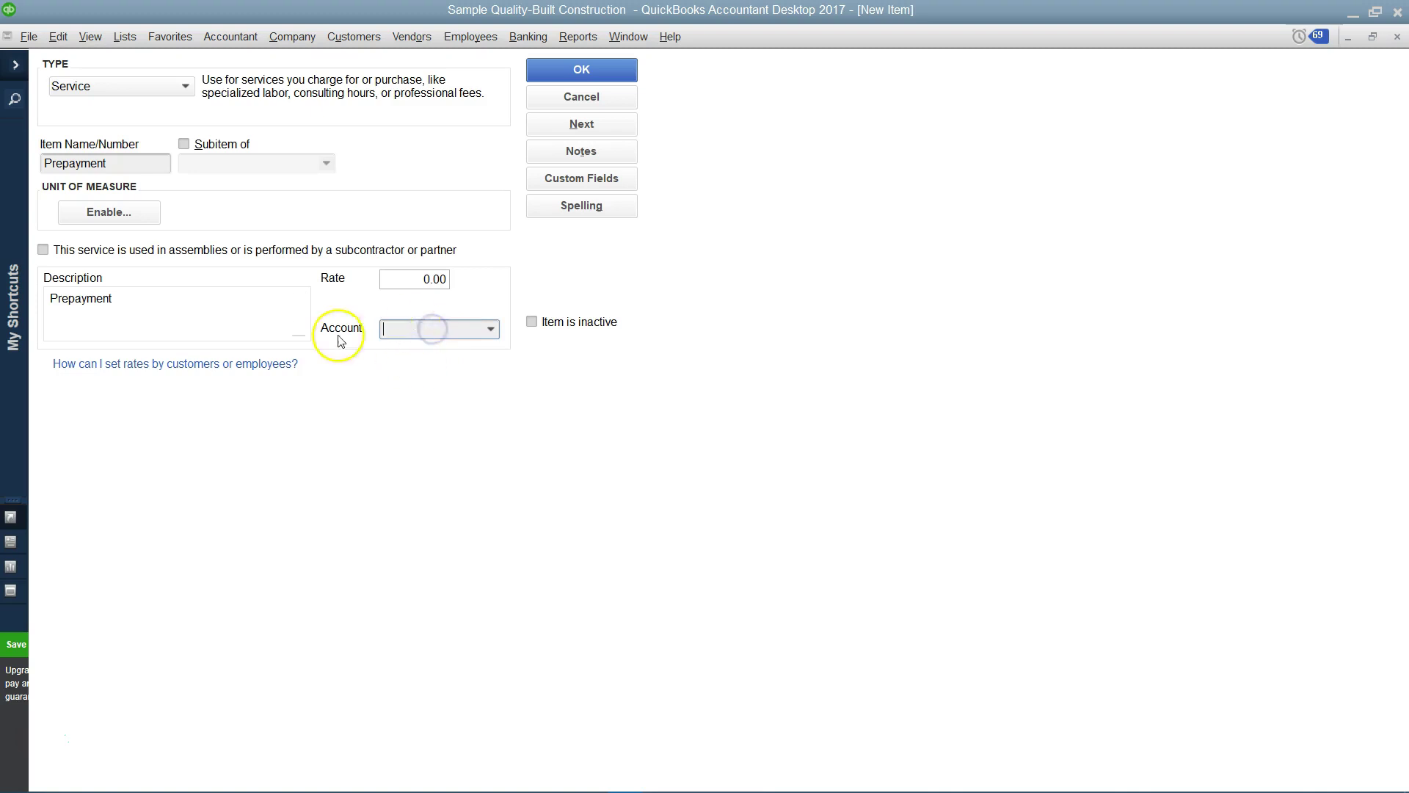
pyautogui.write('Prepayments')
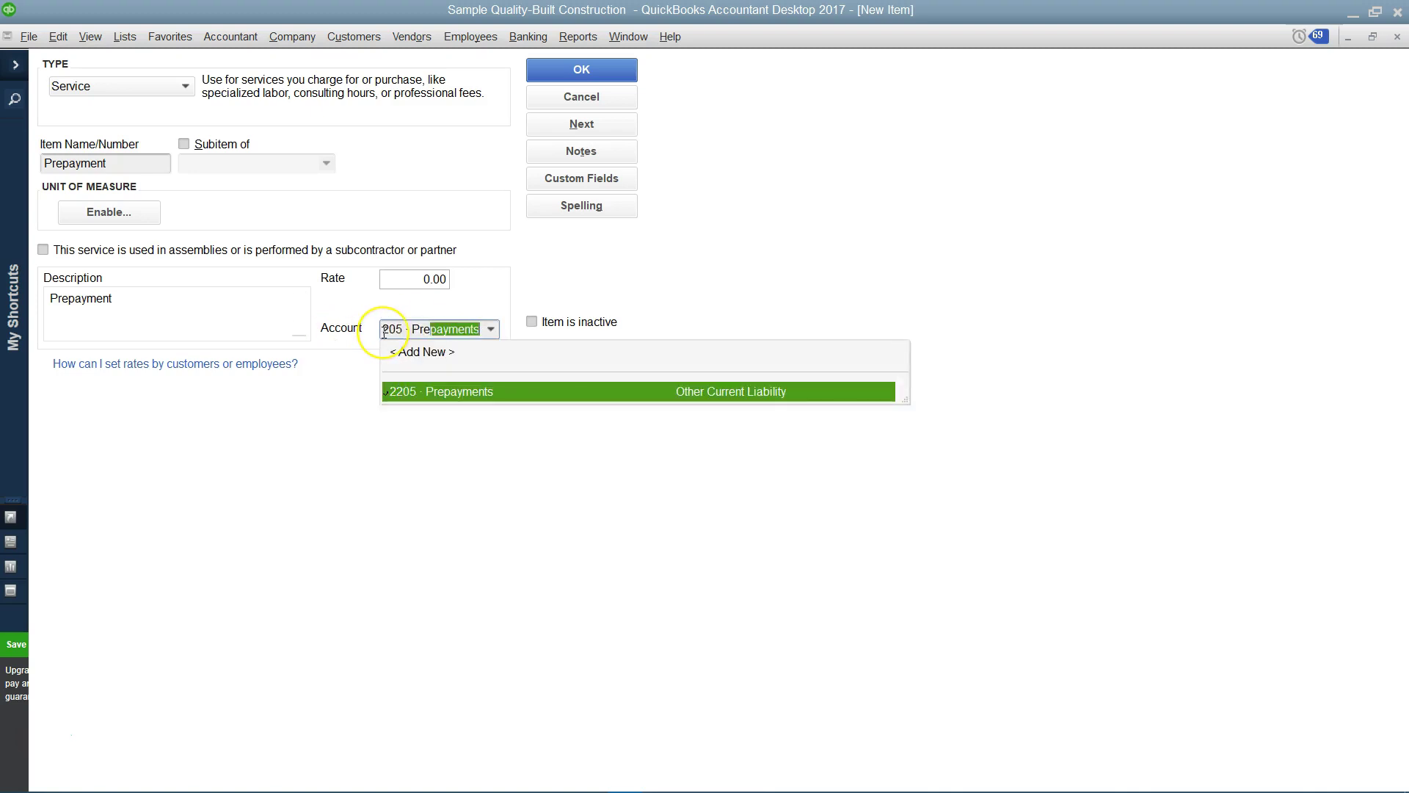
pyautogui.click(525, 390)
pyautogui.click(601, 68)
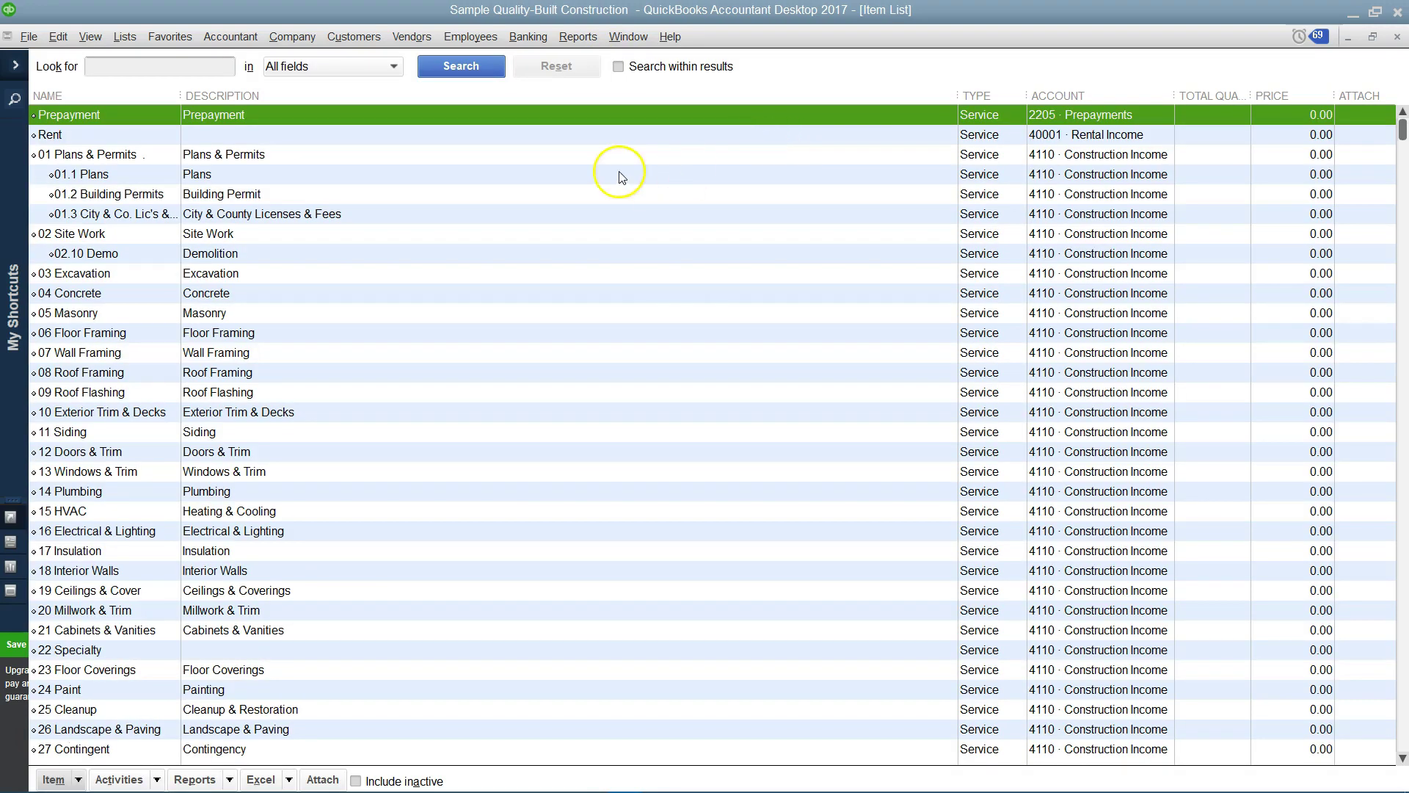
# In the Customer Center, widen the customer name column and select the Custom Home job.
pyautogui.click(355, 36)
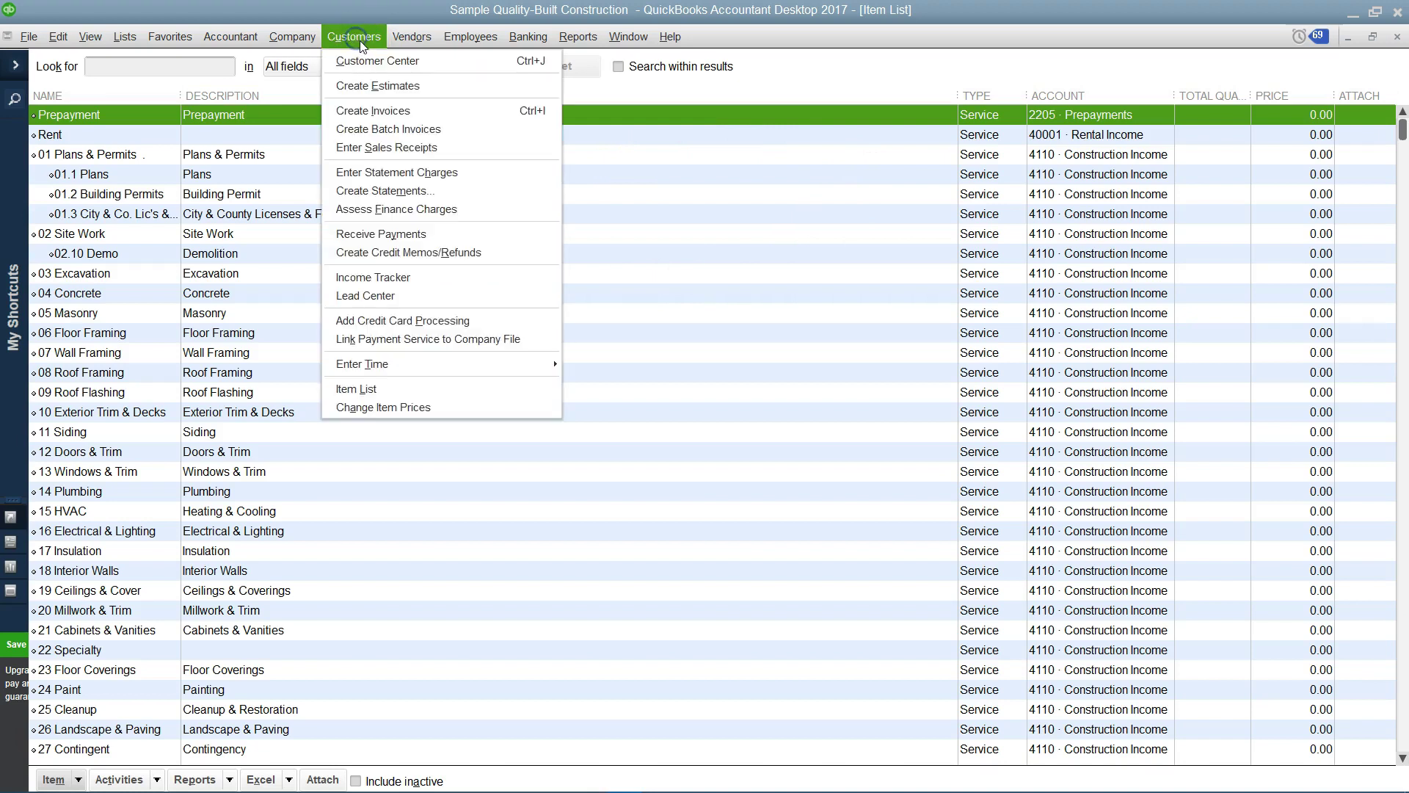
pyautogui.click(375, 63)
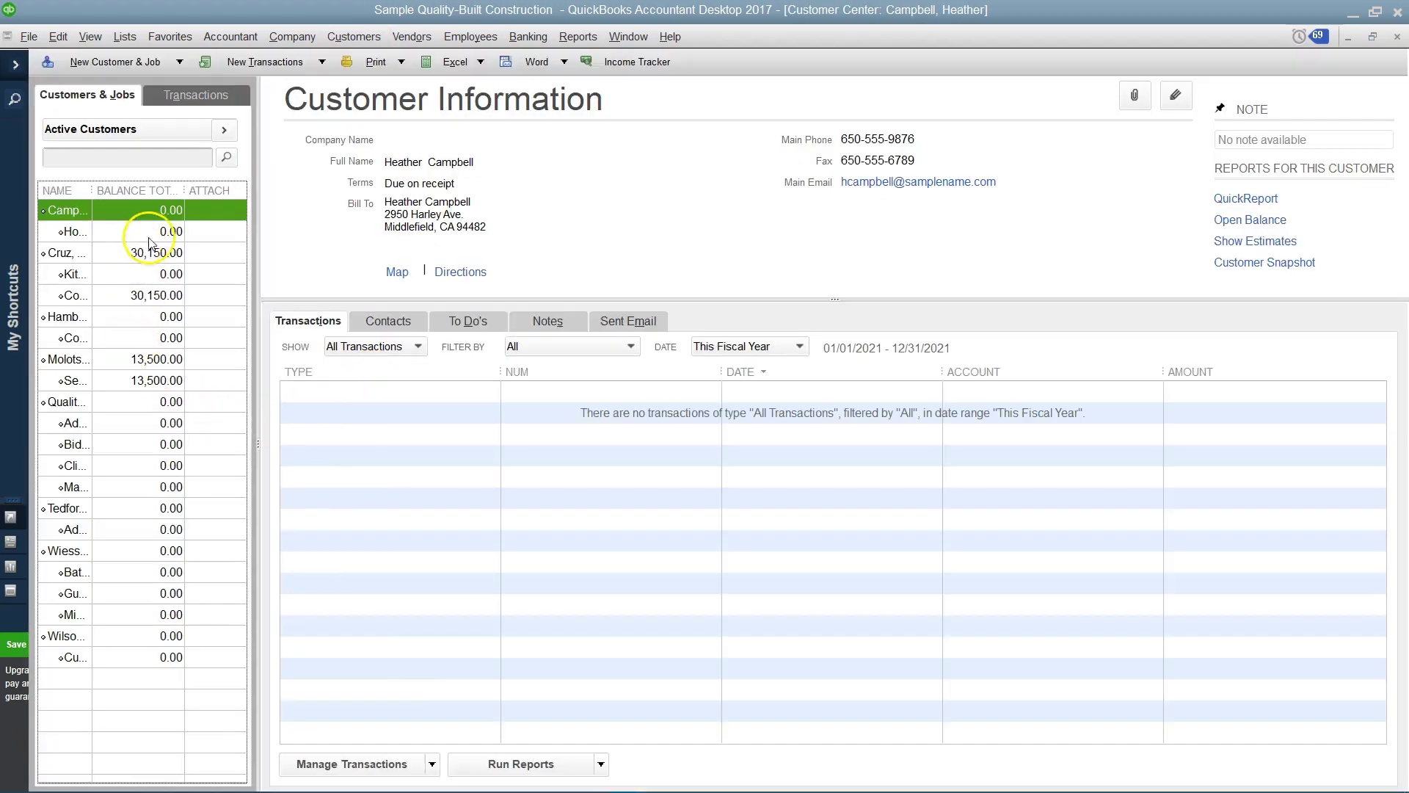
pyautogui.click(149, 233)
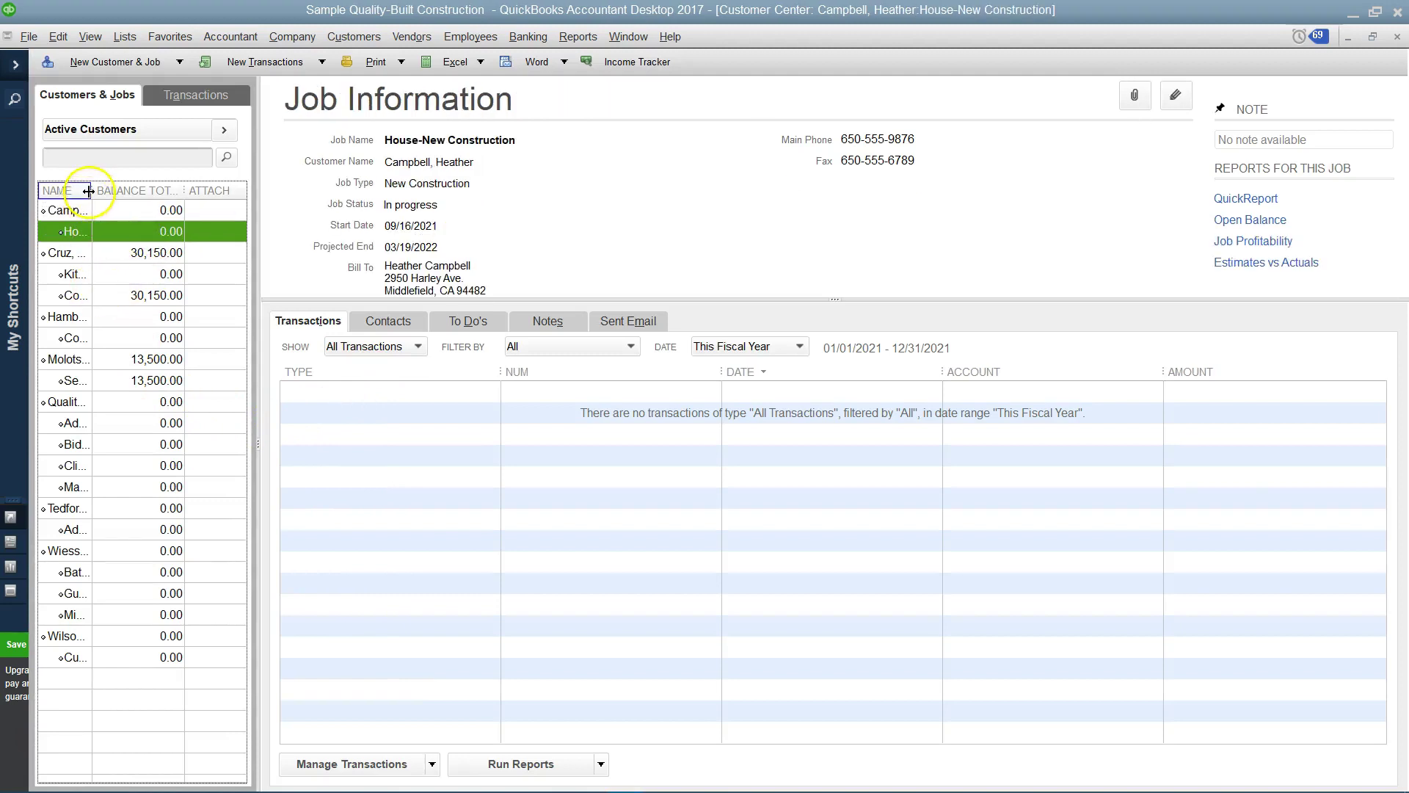
pyautogui.moveTo(92, 191); pyautogui.dragTo(123, 192)
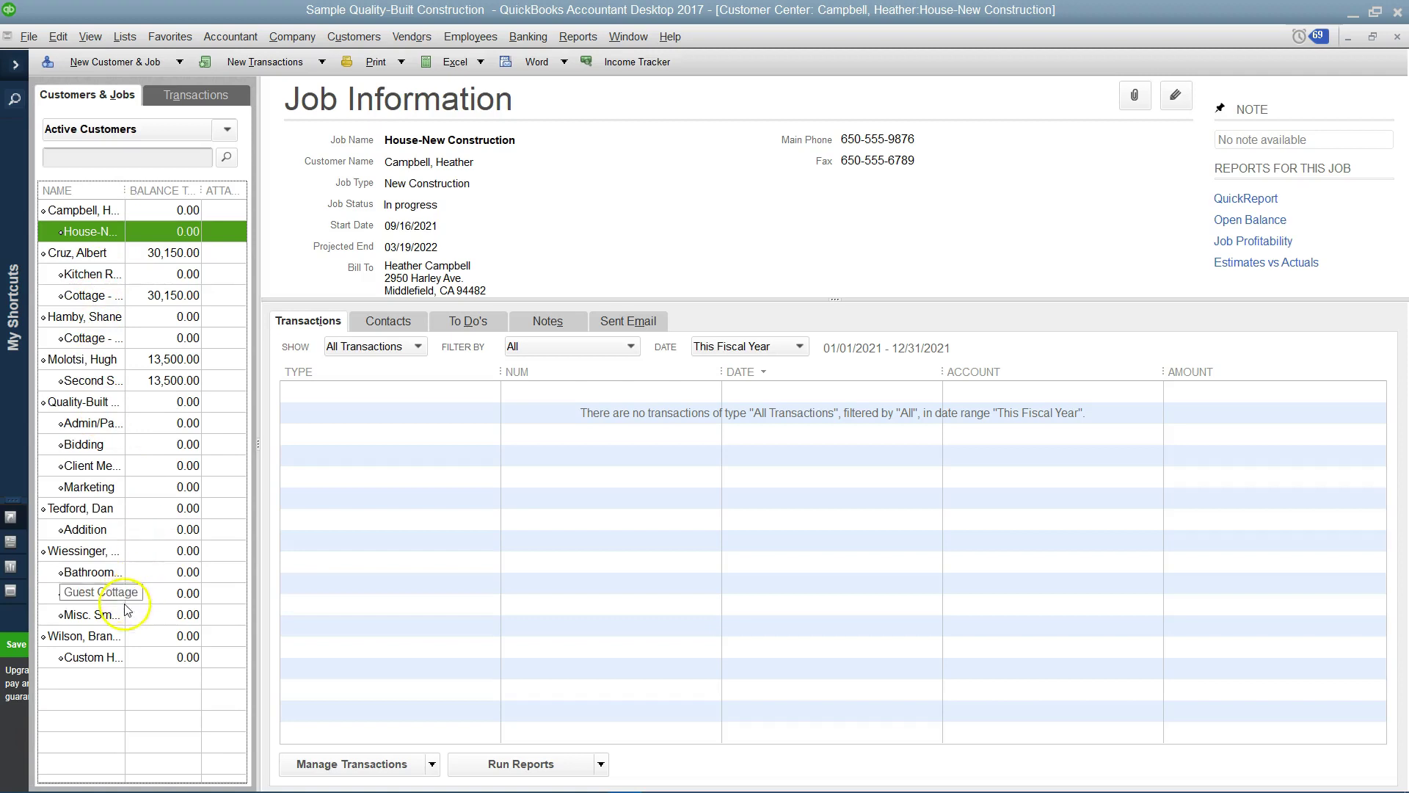
pyautogui.click(106, 657)
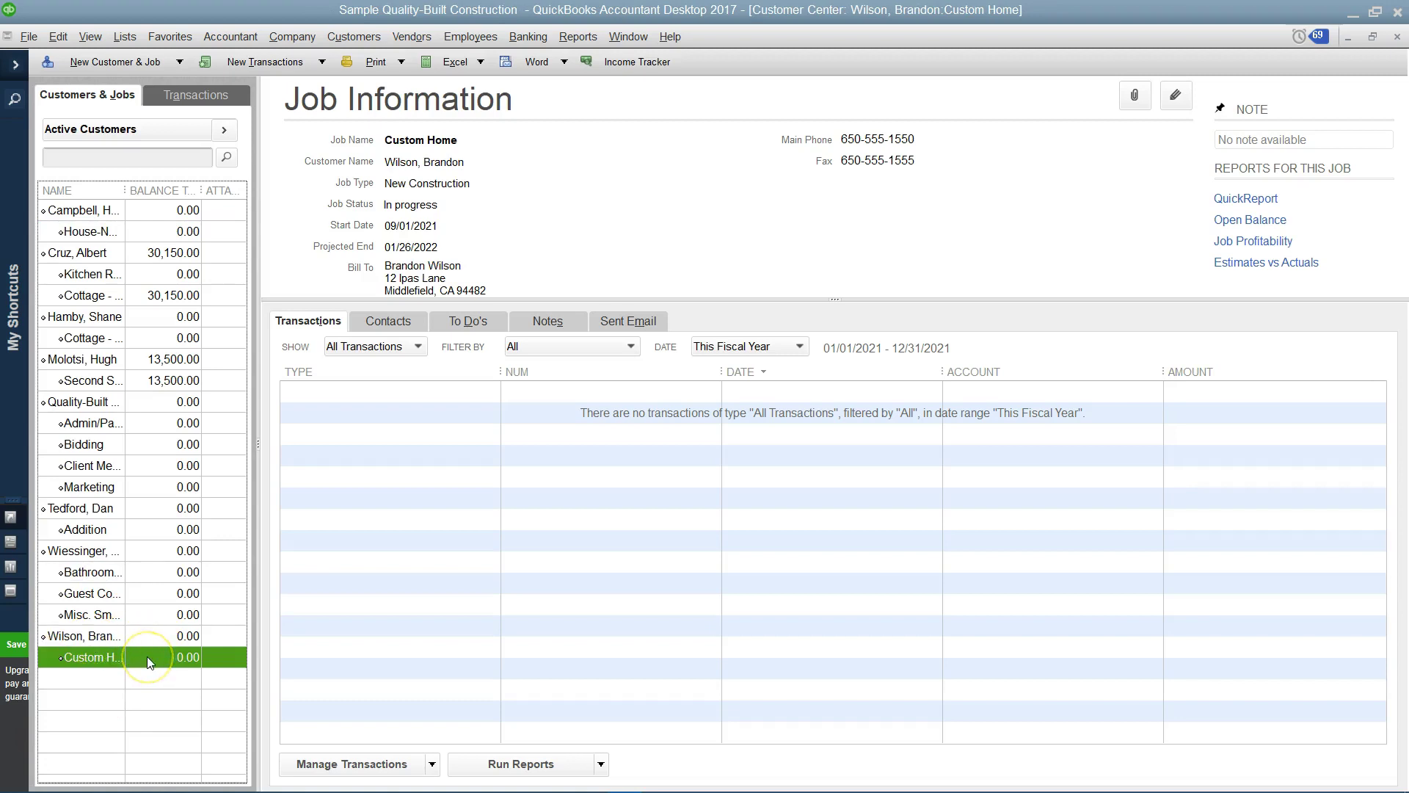
# Start a sales receipt for the Custom Home job, excluding outstanding billable time and costs.
pyautogui.click(275, 62)
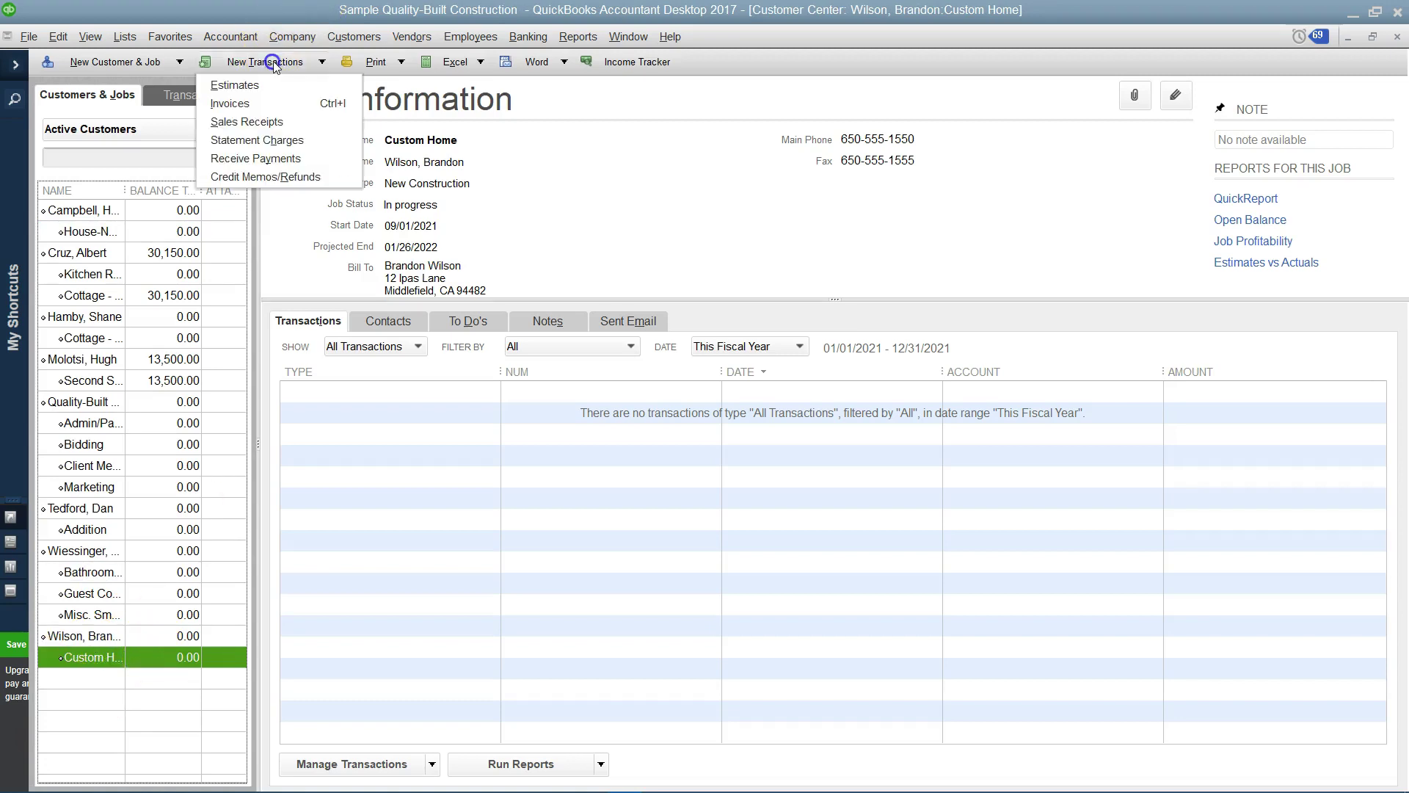
pyautogui.click(249, 122)
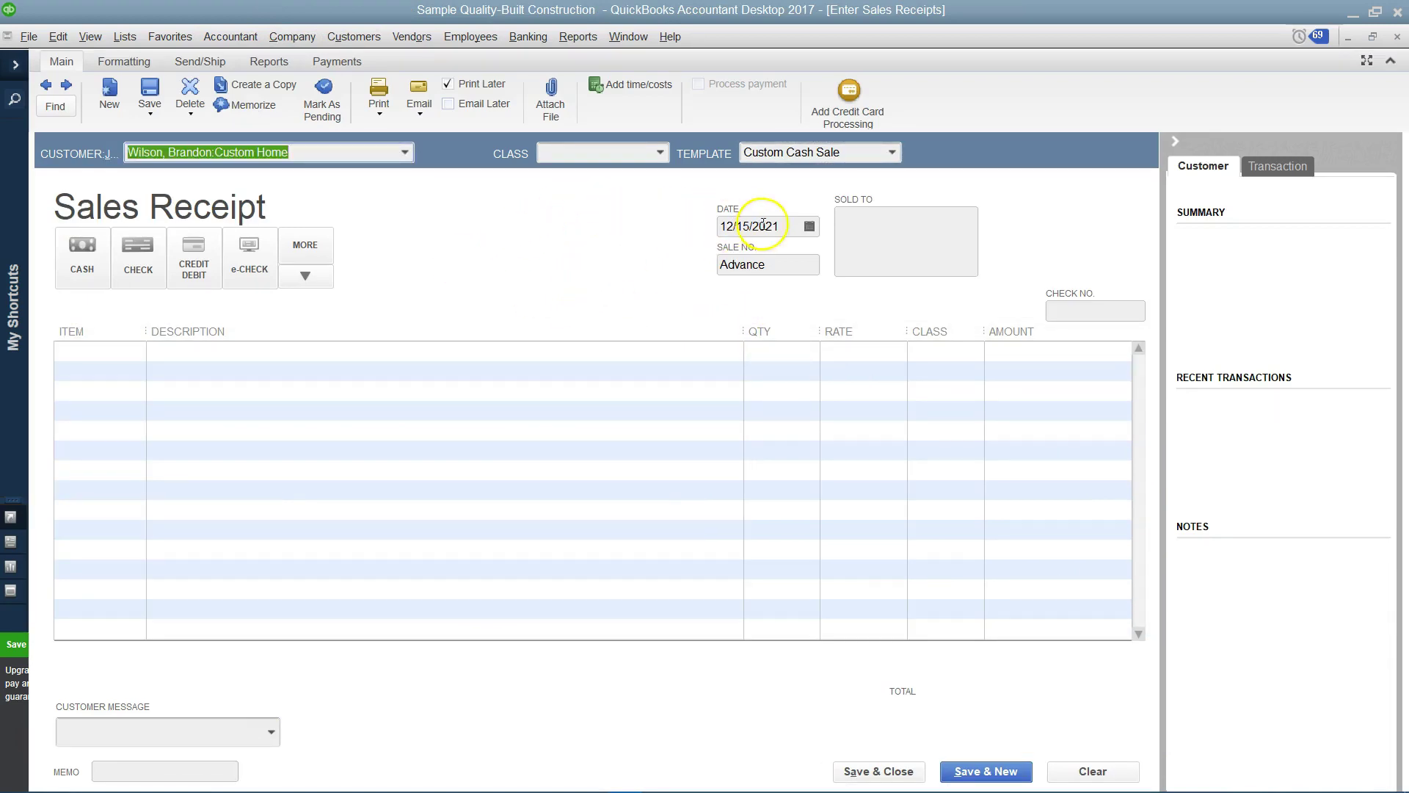
pyautogui.click(96, 342)
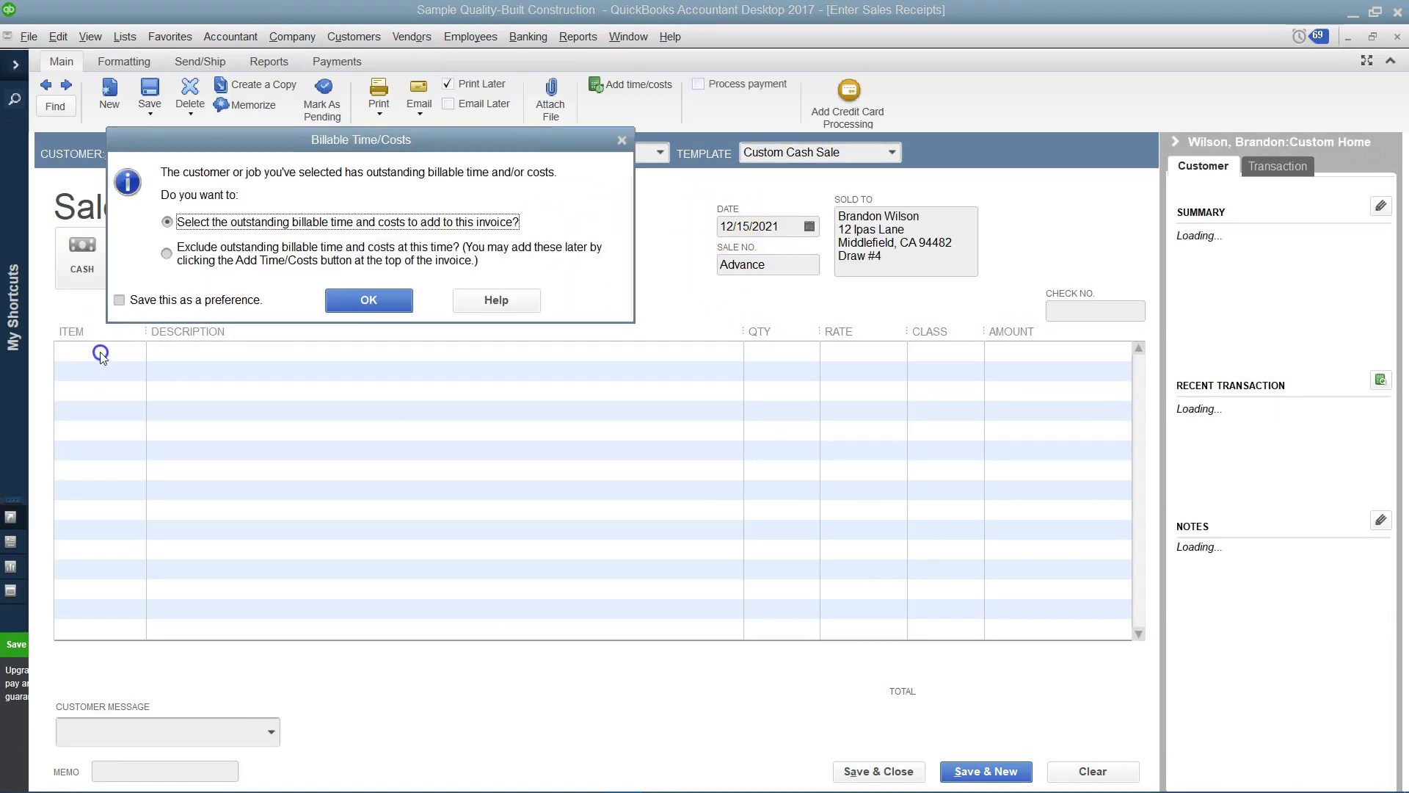
pyautogui.click(220, 248)
pyautogui.click(374, 298)
# Add the Prepayment item at a rate of 2000 to the sales receipt, and save and close it.
pyautogui.click(94, 348)
pyautogui.write('Prepayment')
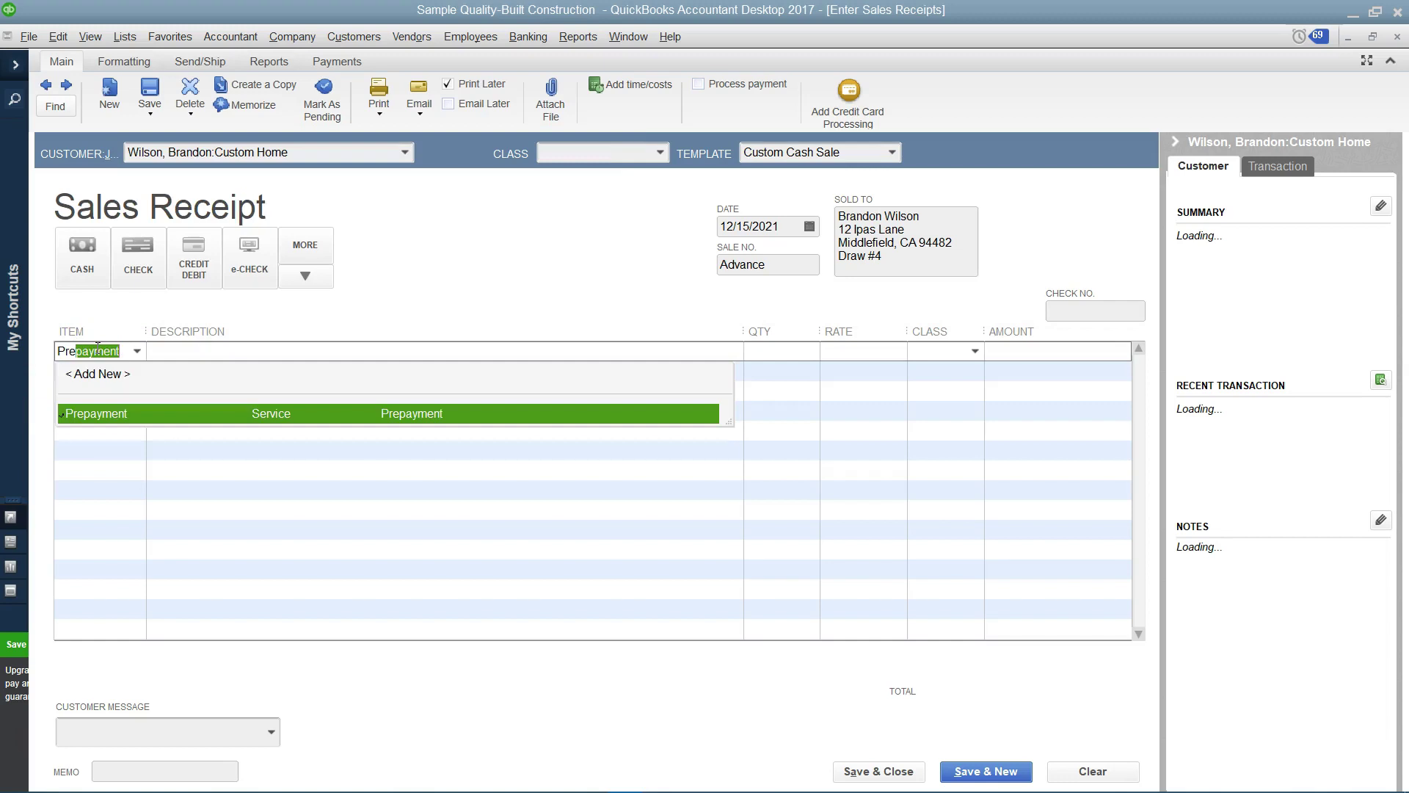
pyautogui.press('Tab')
pyautogui.press('Tab')
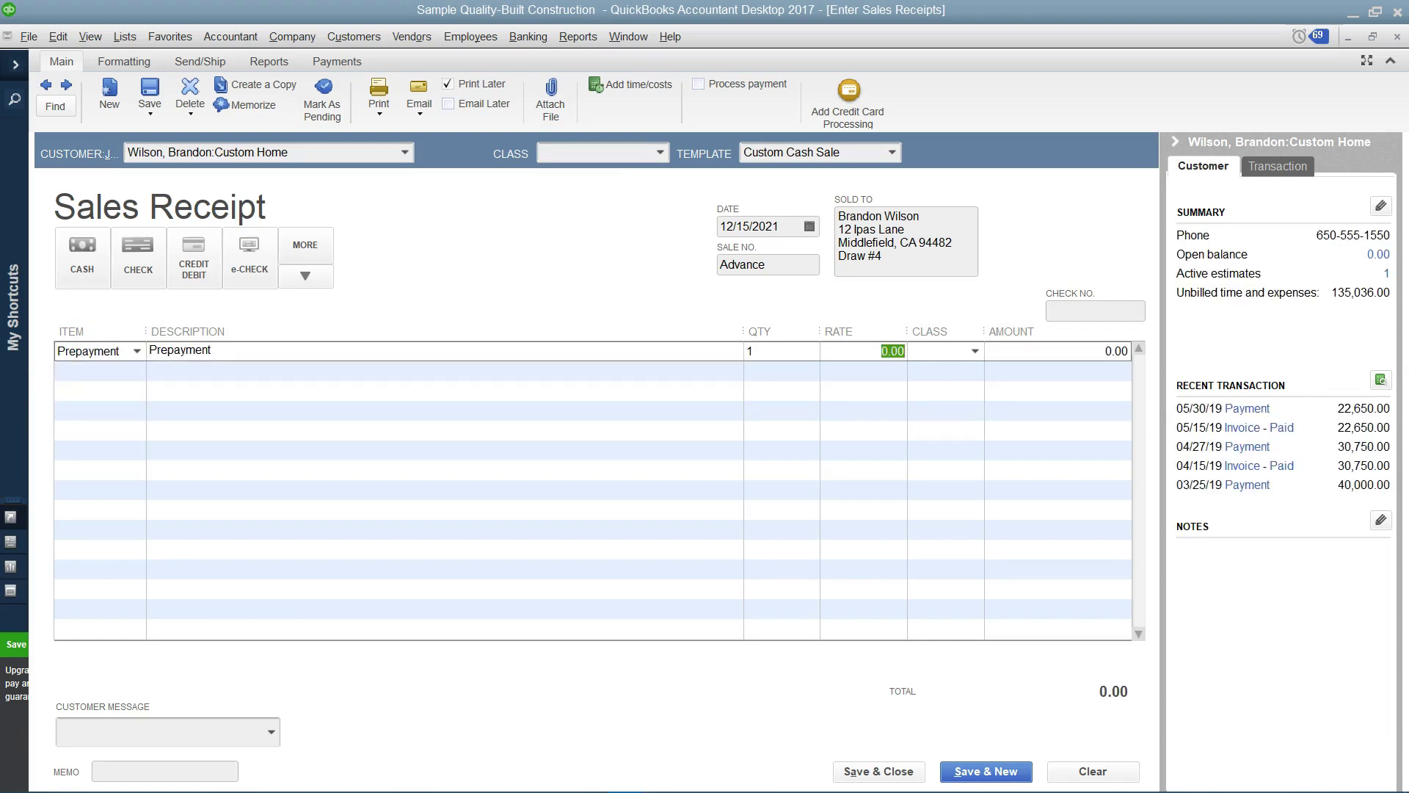
pyautogui.click(853, 353)
pyautogui.write('2000')
pyautogui.press('Tab')
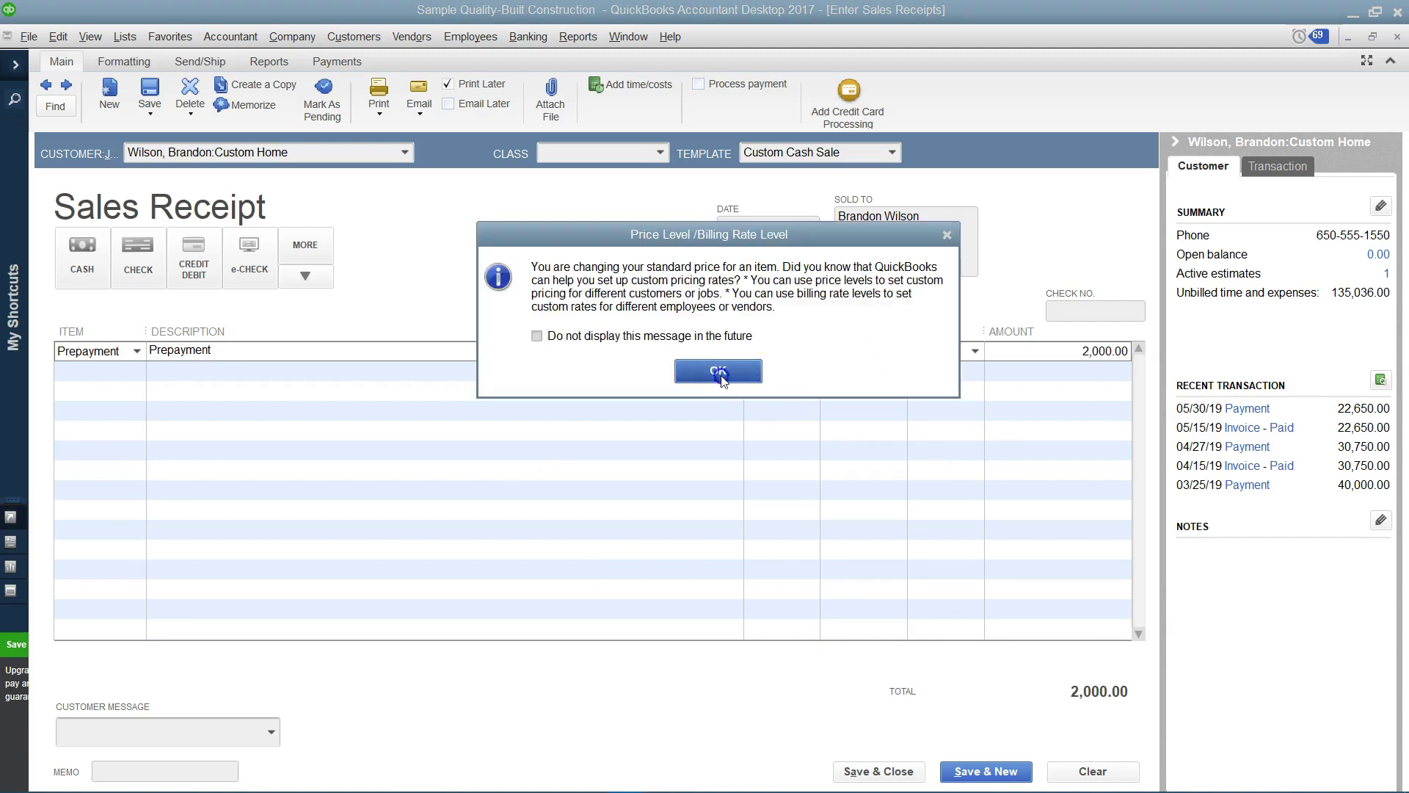
pyautogui.click(721, 373)
pyautogui.click(881, 770)
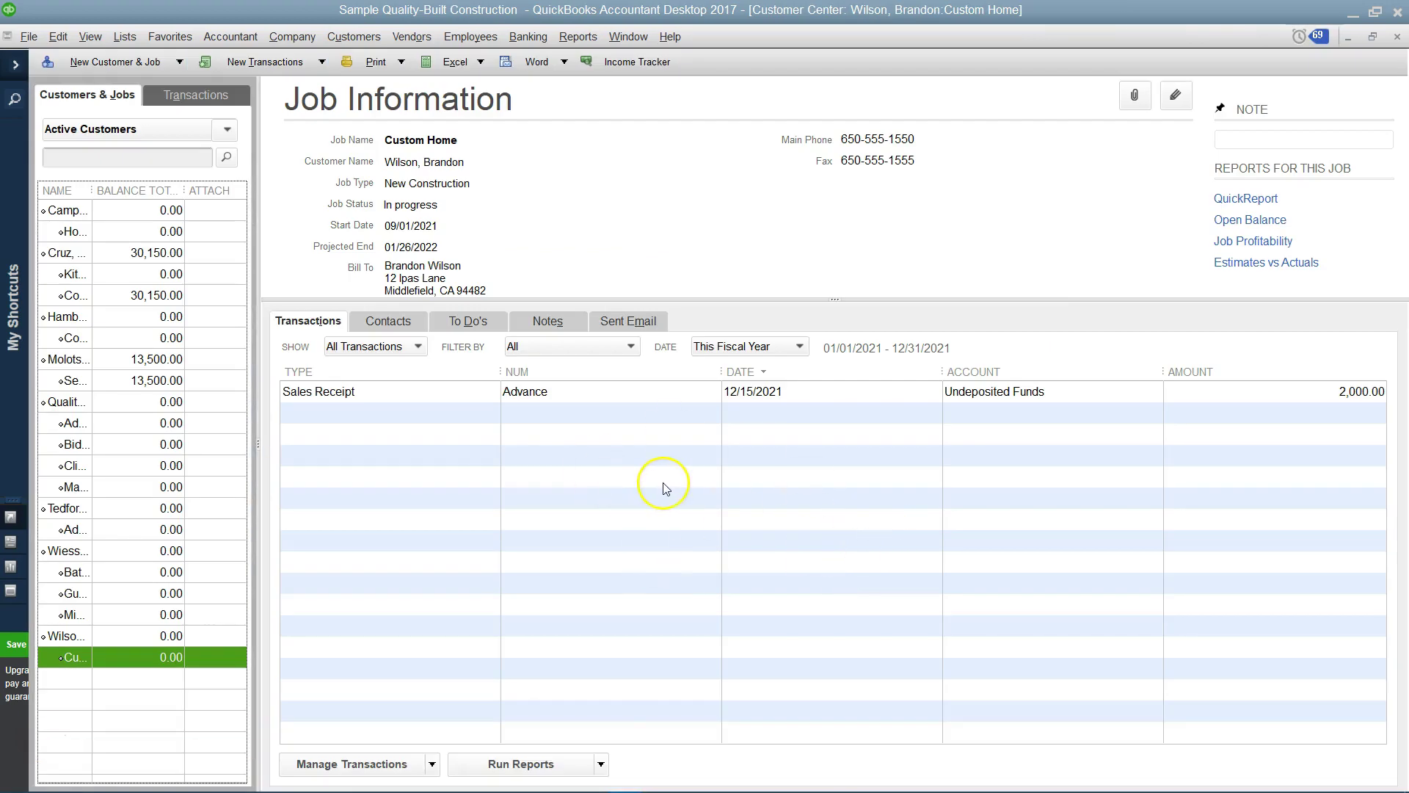
# Start an invoice for the Custom Home job without bringing in any billable time and costs.
pyautogui.click(257, 62)
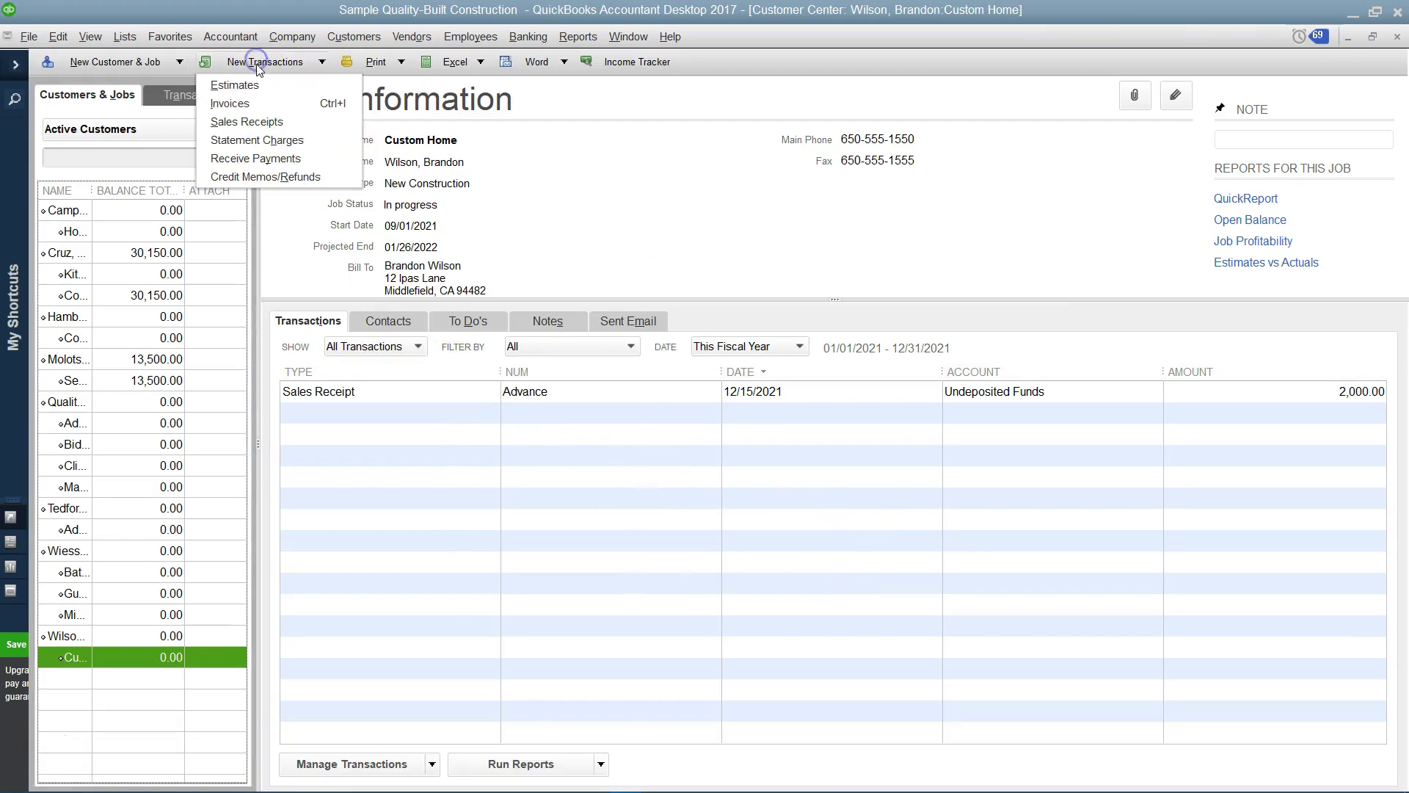
pyautogui.click(257, 101)
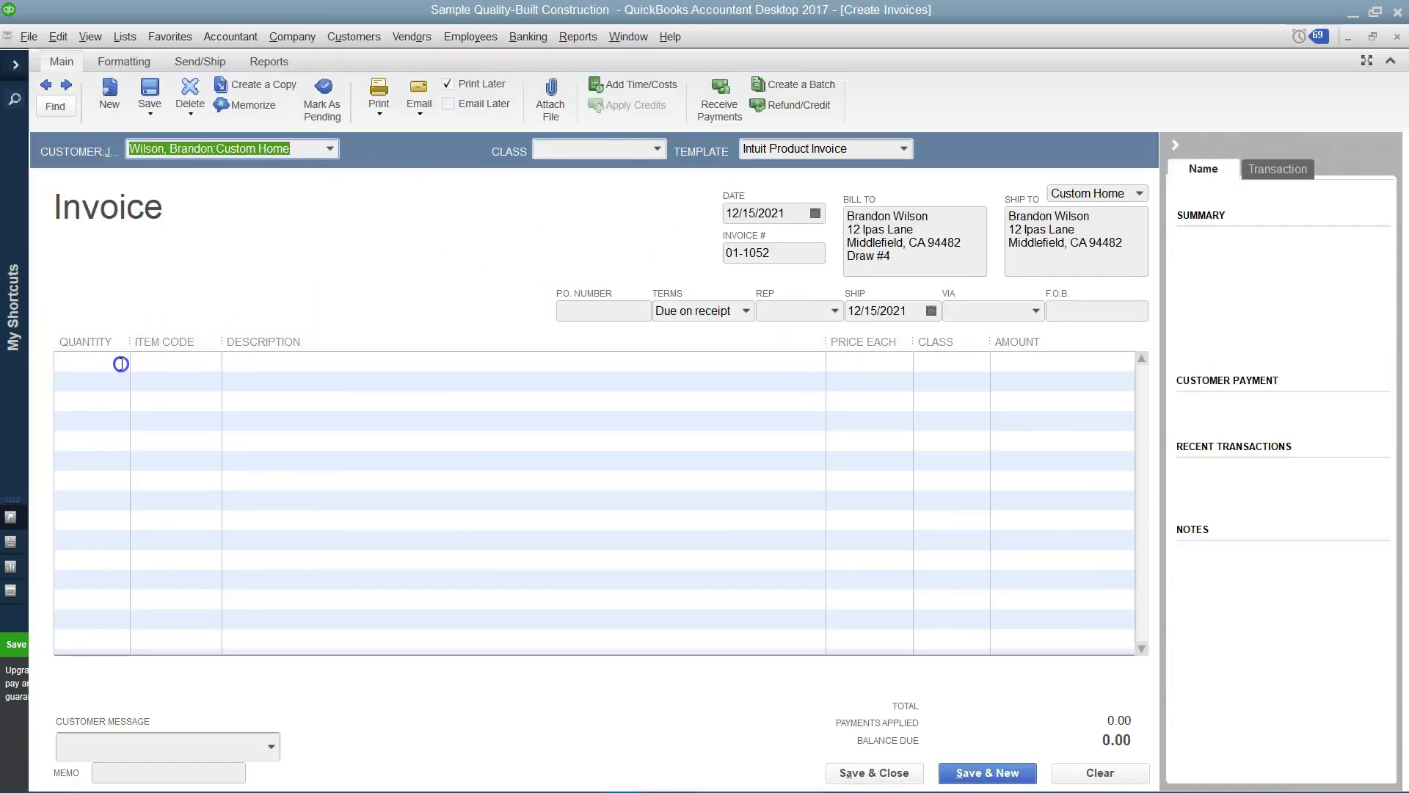
pyautogui.click(352, 298)
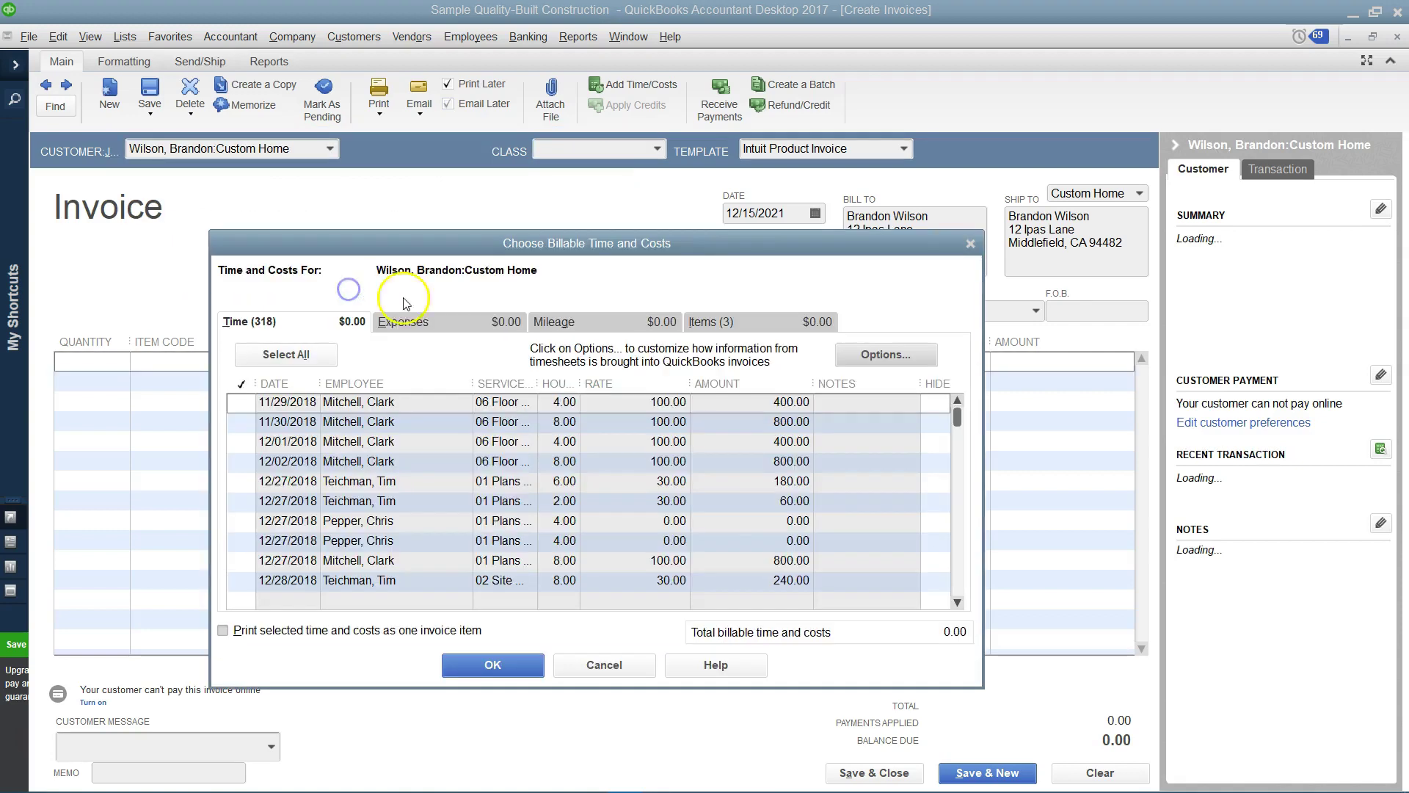
pyautogui.click(615, 665)
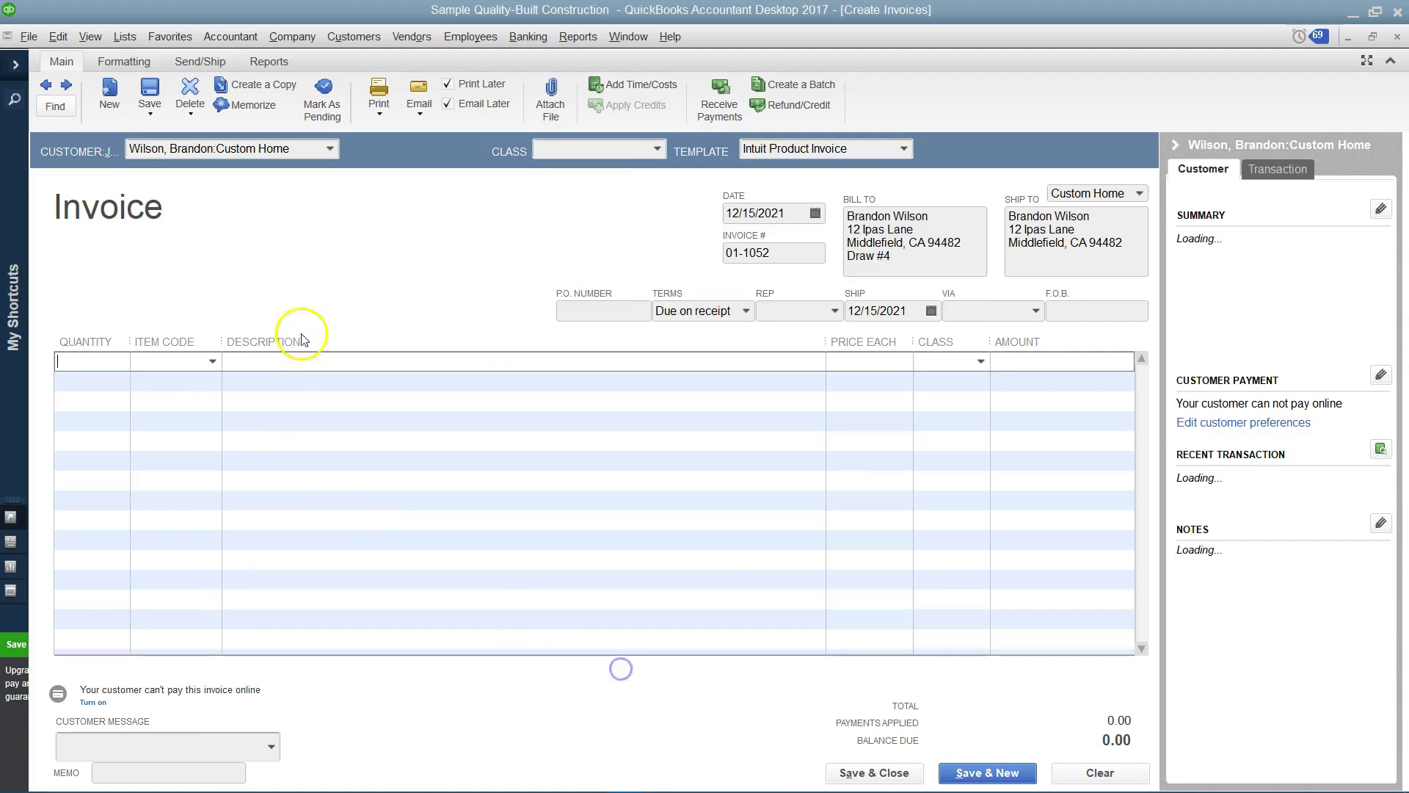
pyautogui.click(103, 365)
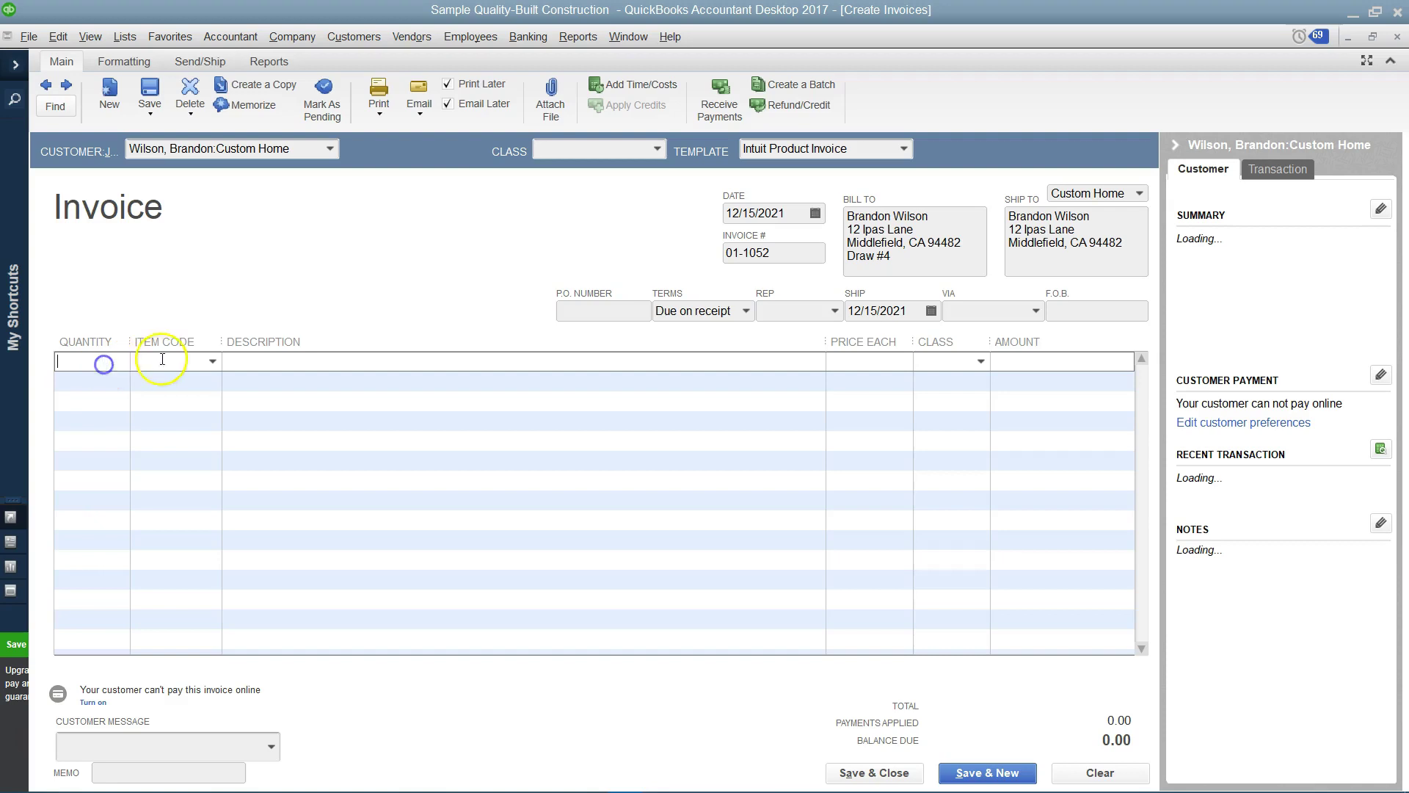
# Add the 03 Excavation item at a price of 5,000 to the first line of the invoice.
pyautogui.click(212, 361)
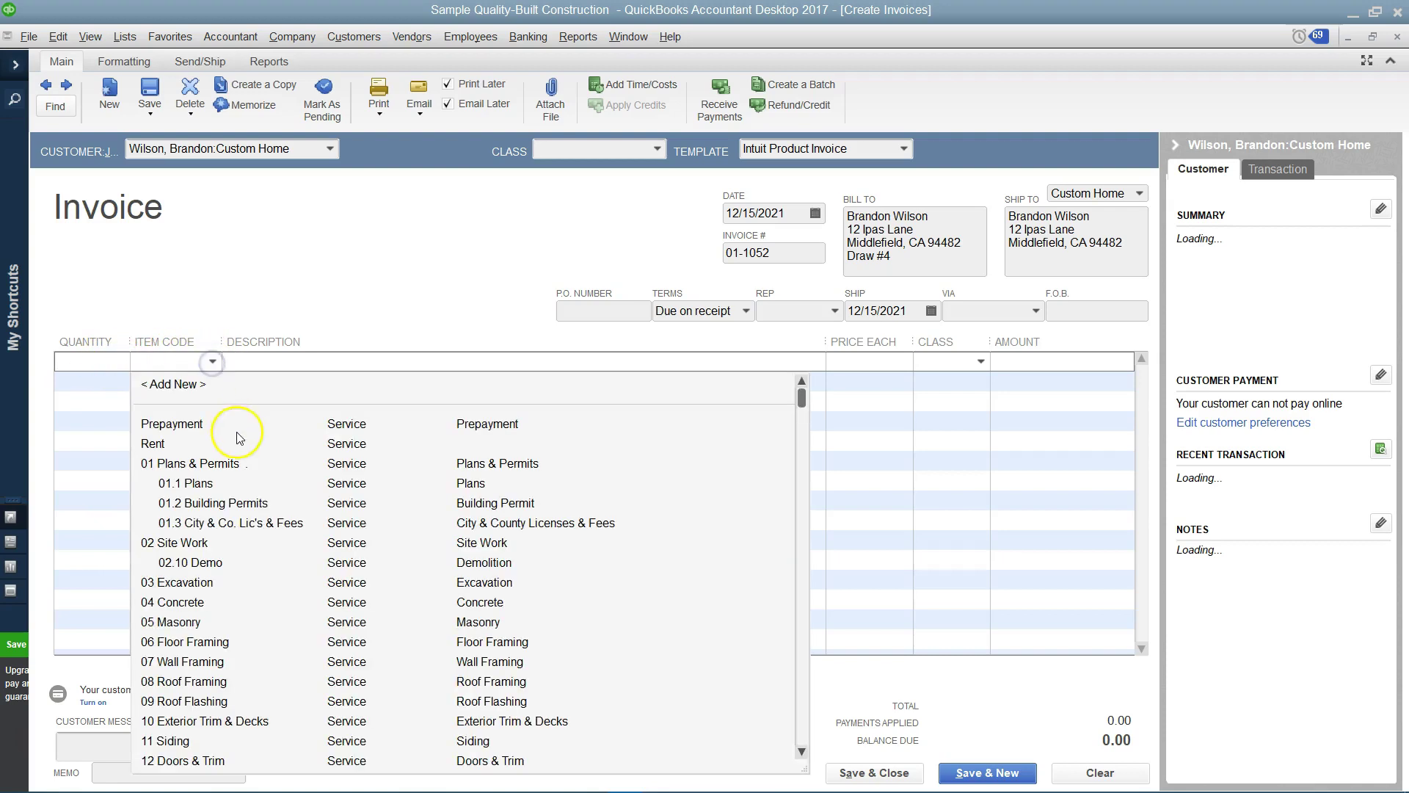
pyautogui.click(206, 582)
pyautogui.click(882, 360)
pyautogui.write('5,000')
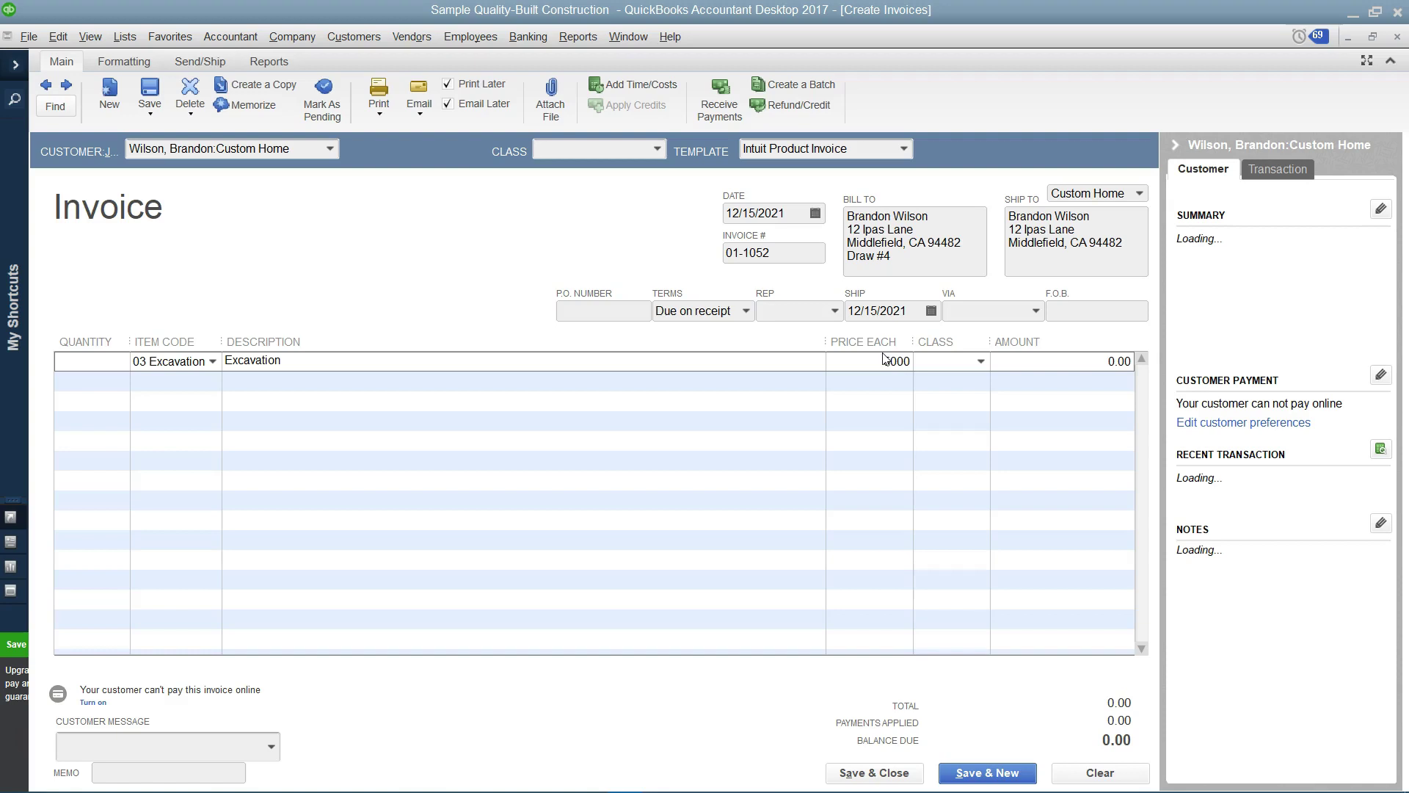
pyautogui.press('Tab')
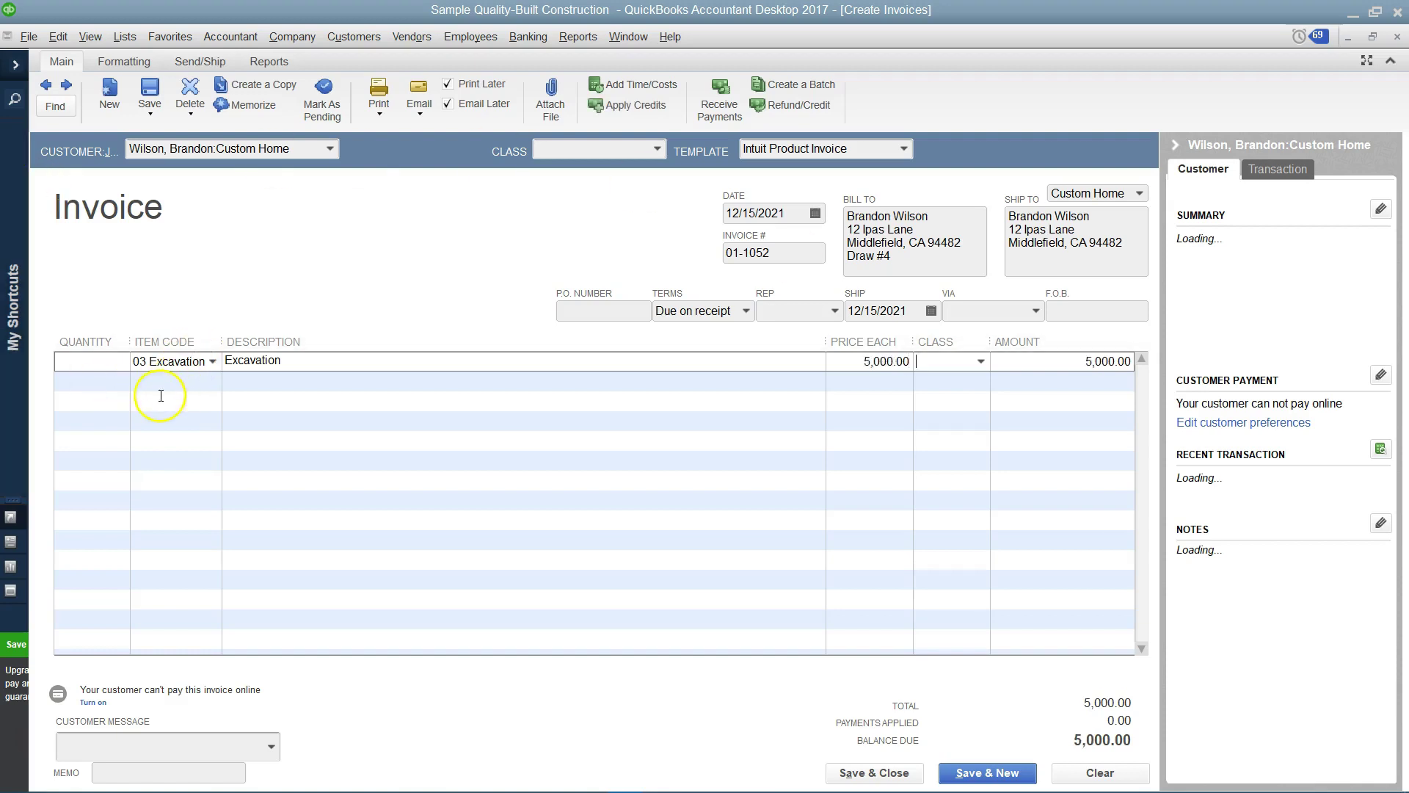
# Add the Prepayment item at a price of -2,000 on the invoice's second line, and save and close the invoice.
pyautogui.click(619, 394)
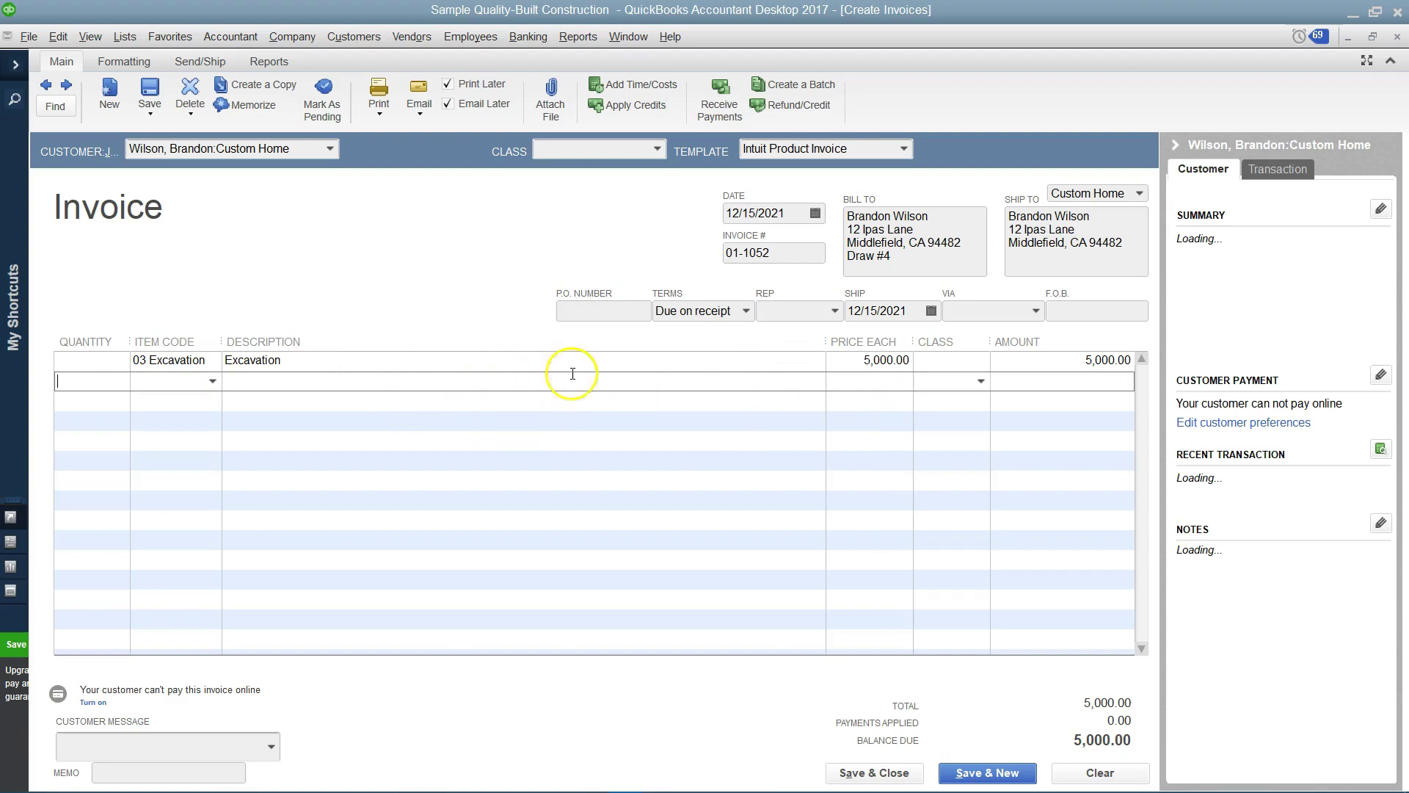
pyautogui.click(168, 384)
pyautogui.write('Prepayment')
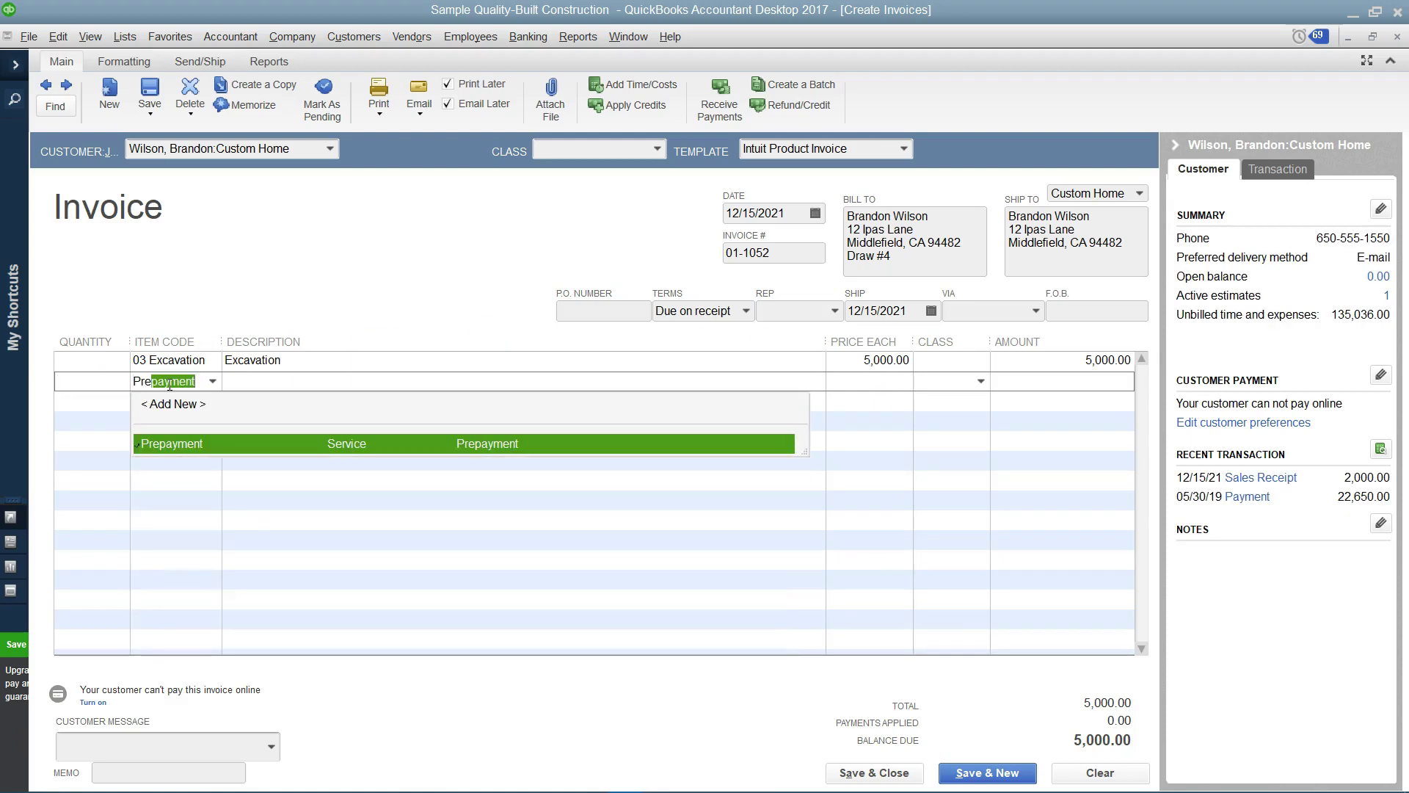
pyautogui.click(171, 443)
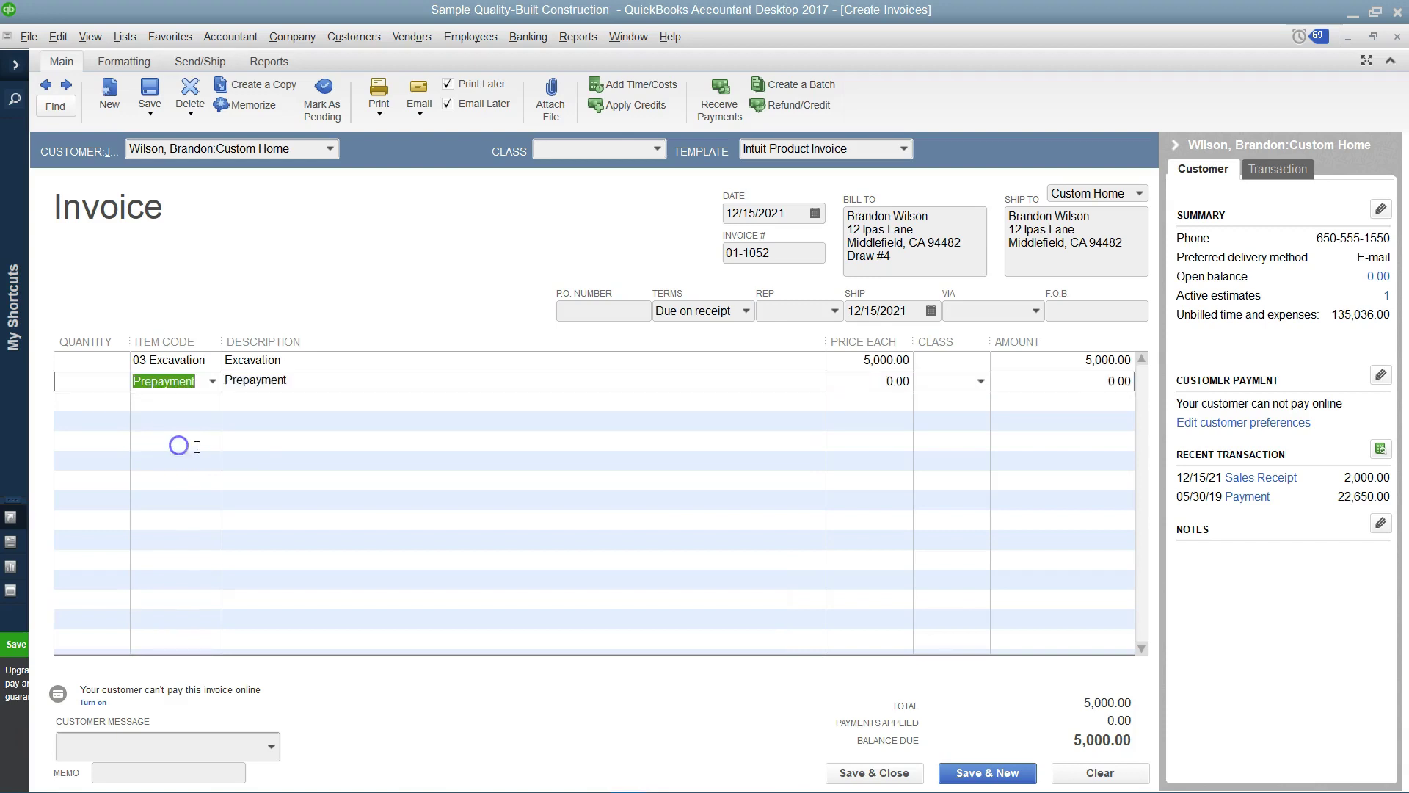
pyautogui.click(866, 384)
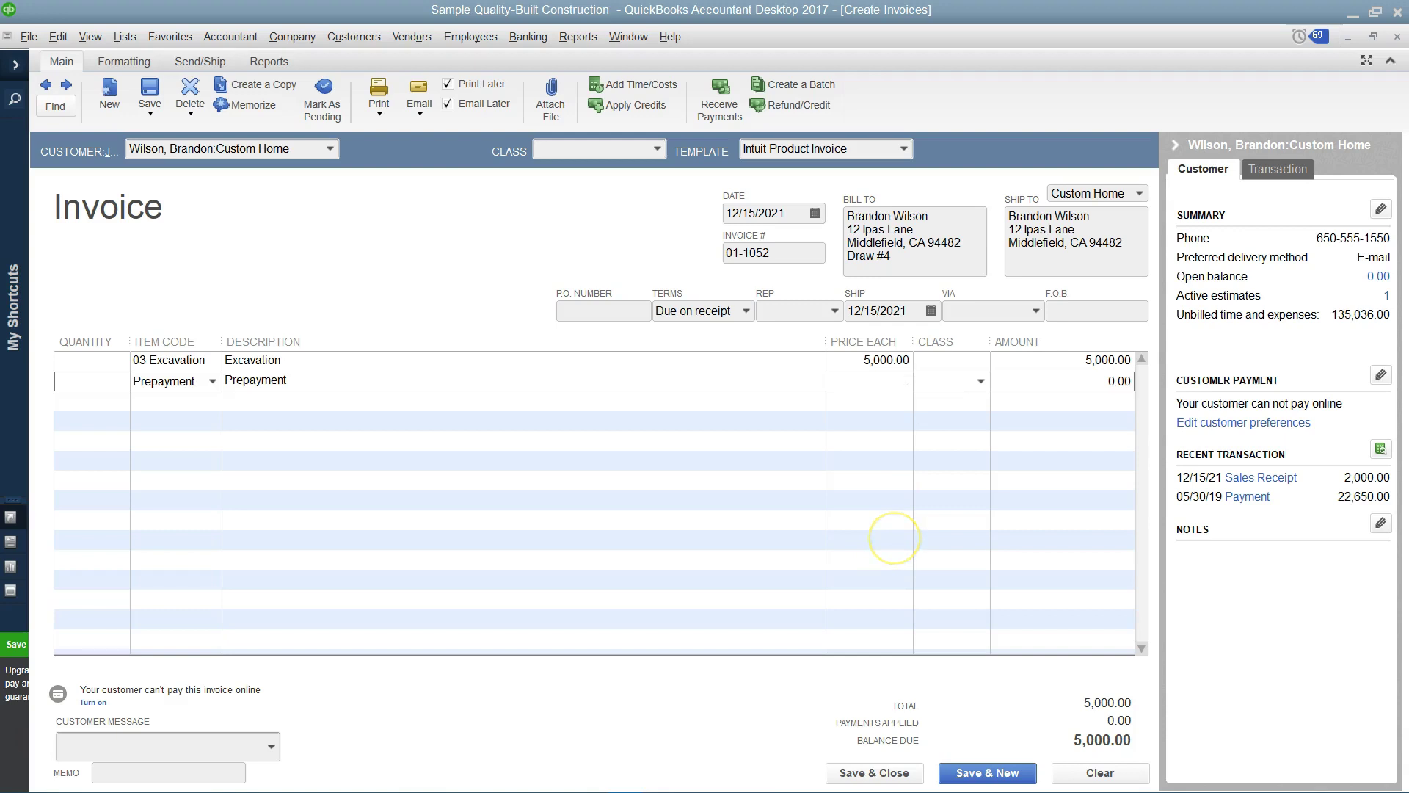
pyautogui.write('000')
pyautogui.press('Tab')
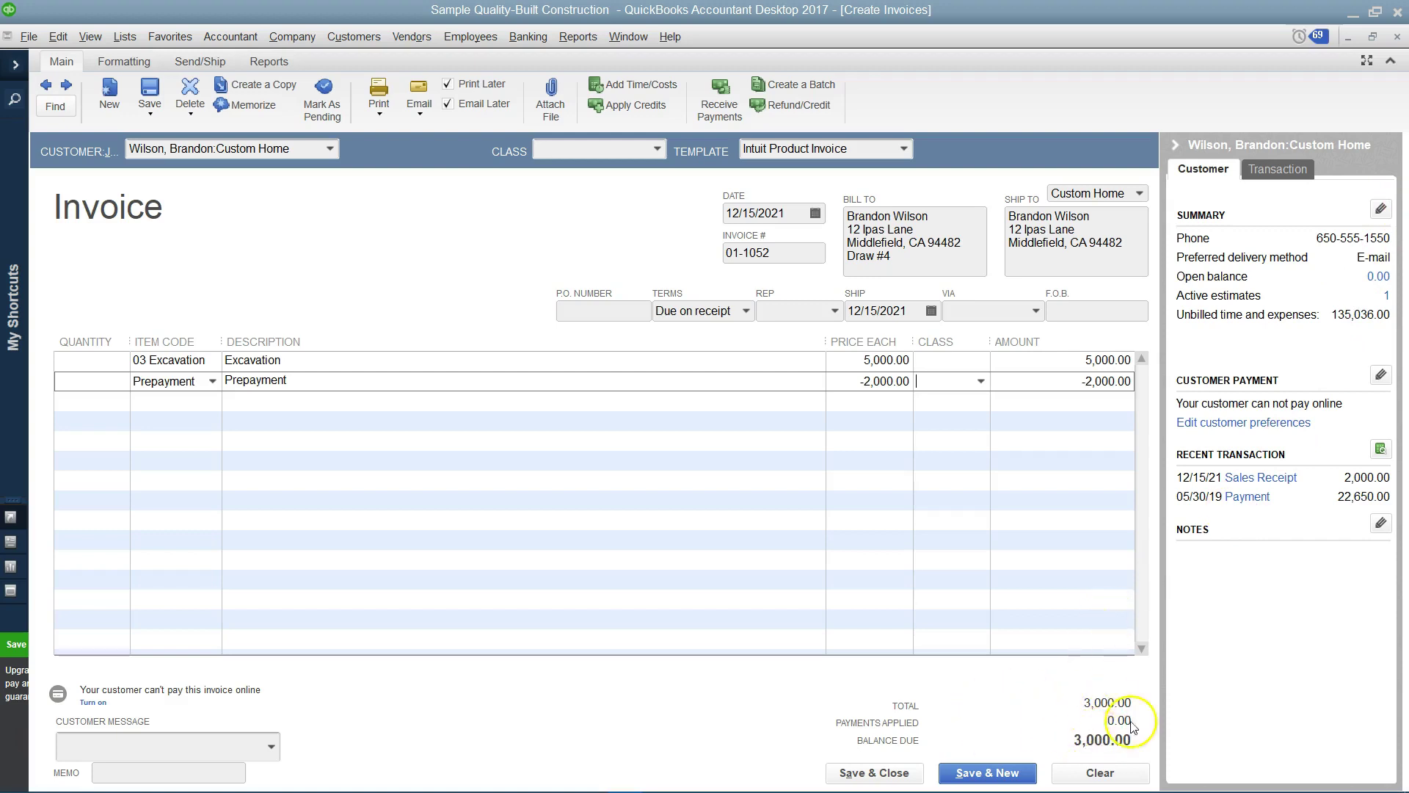
pyautogui.click(889, 774)
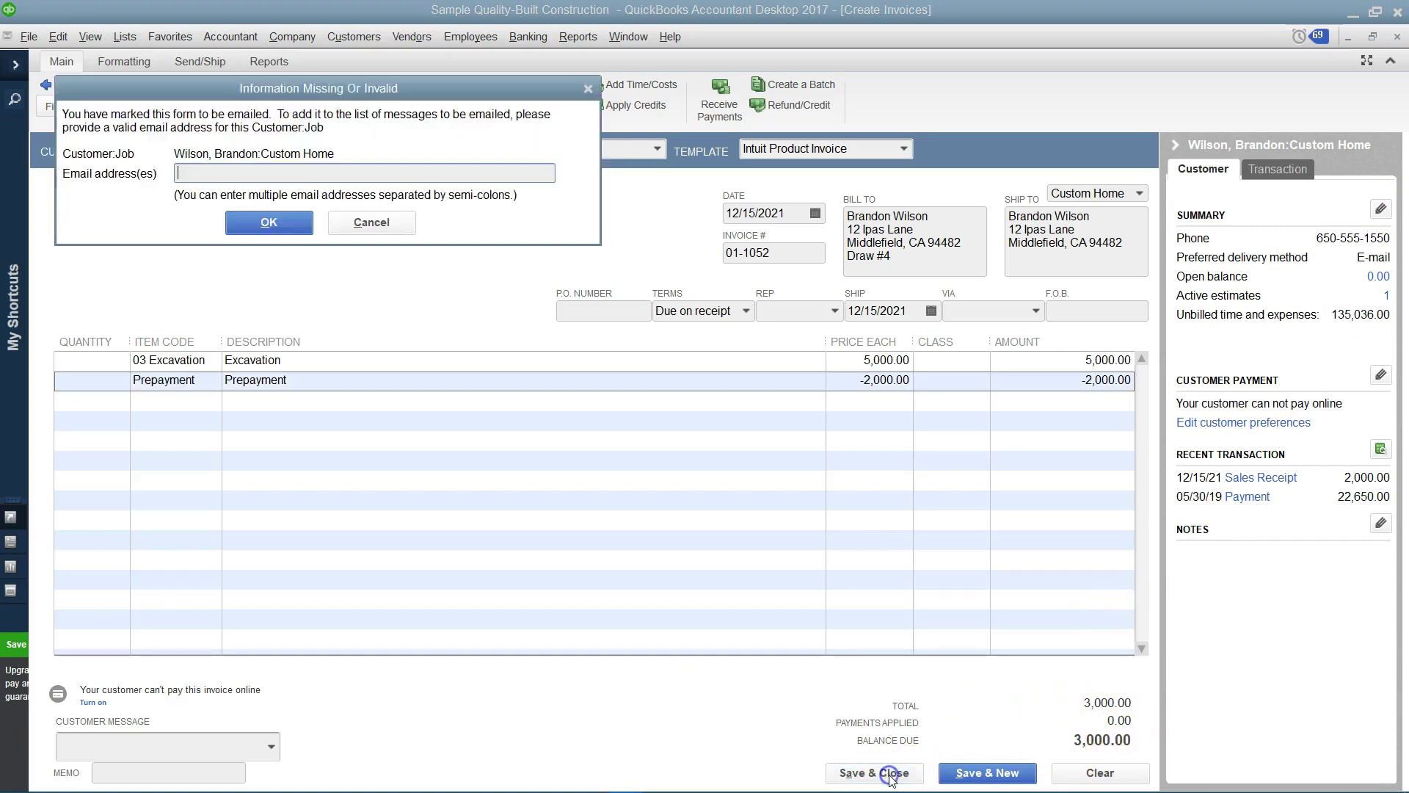
pyautogui.click(355, 222)
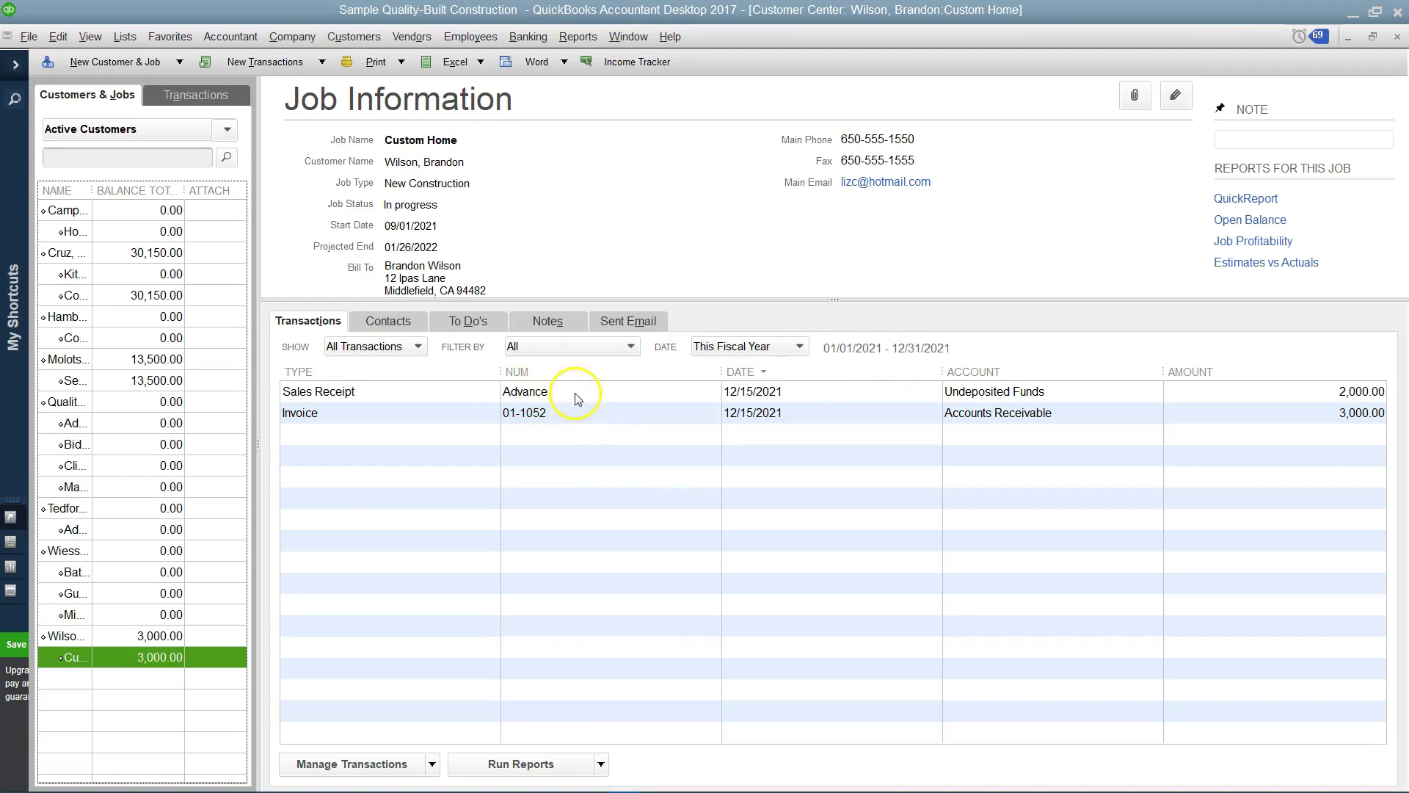
# Review the Advance sales receipt from the Custom Home job's transactions, close it and select the job's invoice.
pyautogui.doubleClick(540, 391)
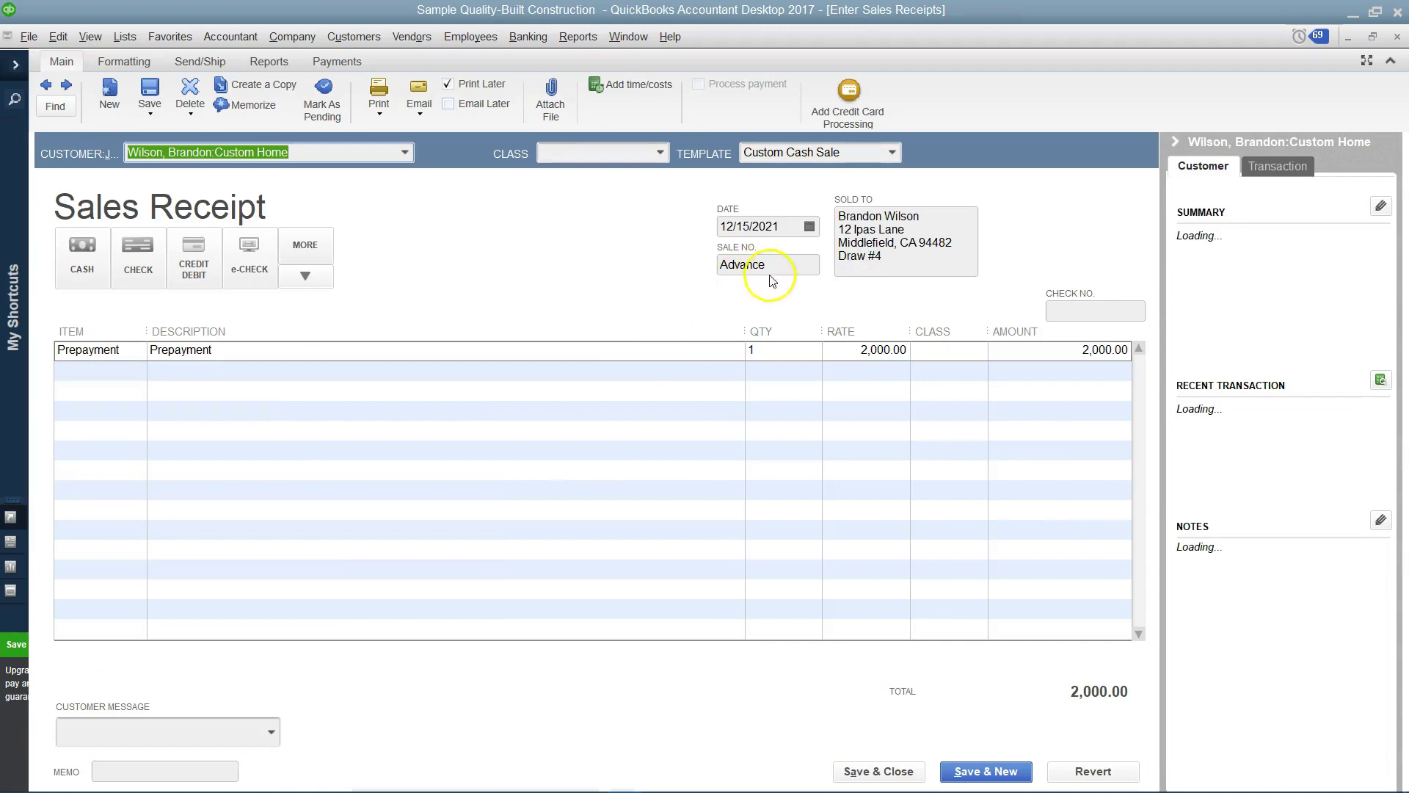
pyautogui.click(1399, 35)
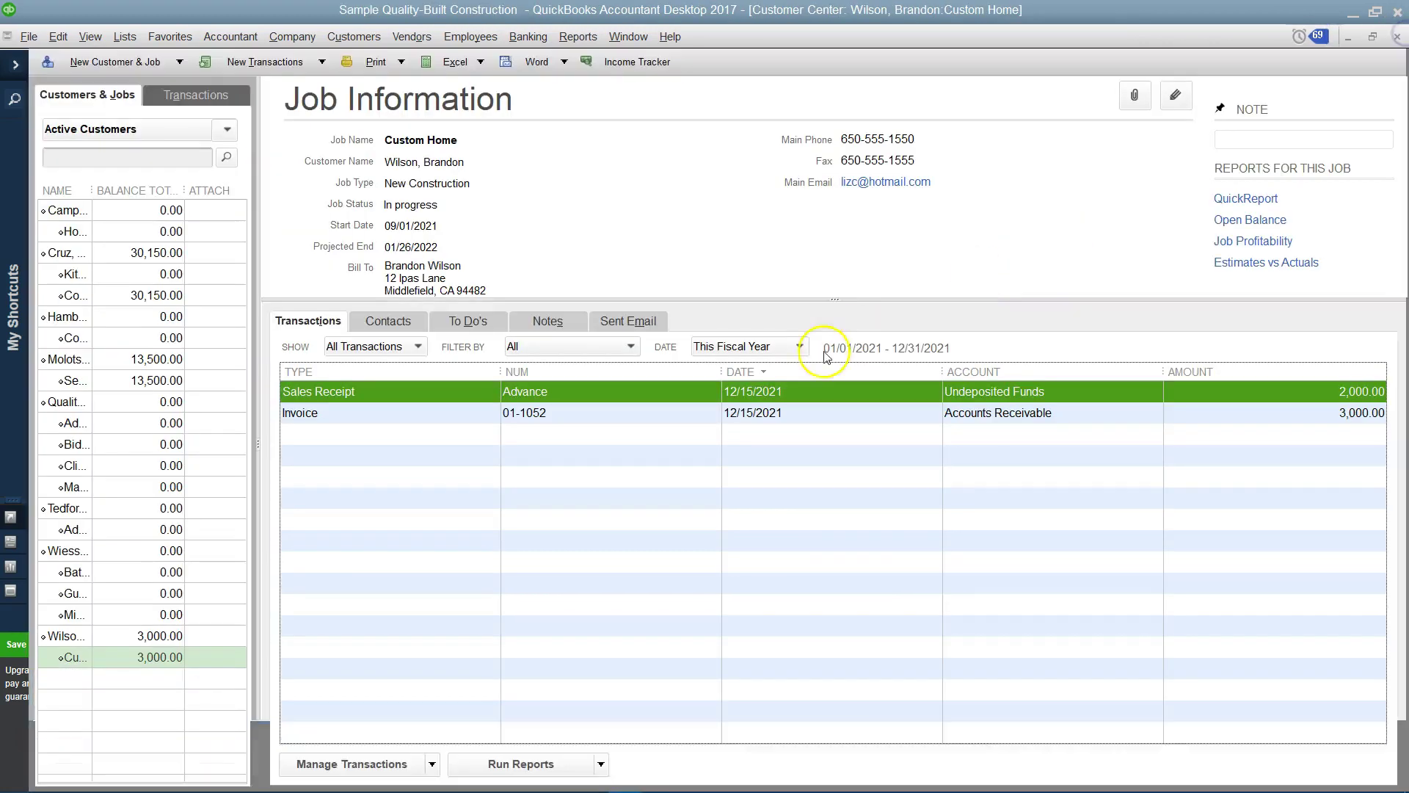
pyautogui.click(601, 412)
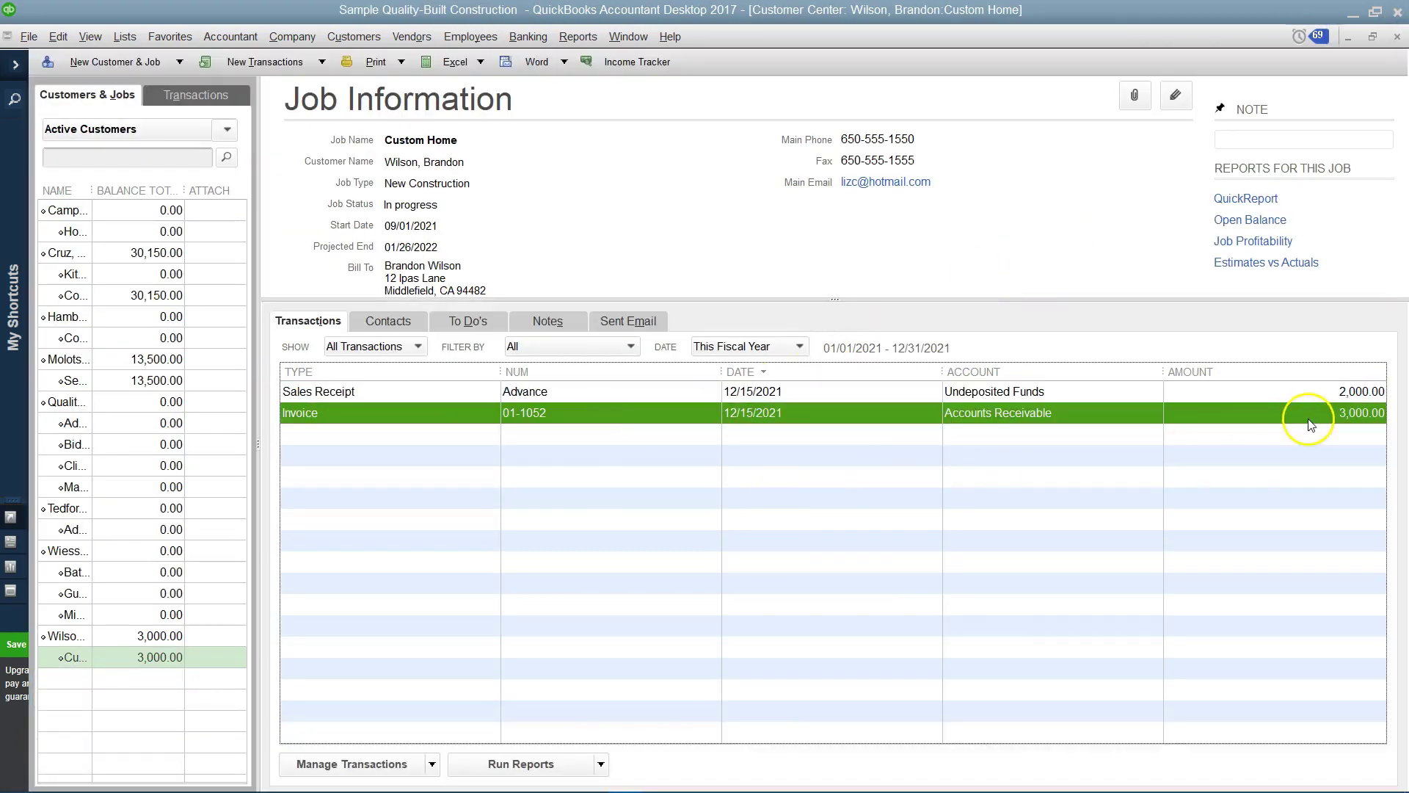
# Open the register of the 2205 Prepayments account from the chart of accounts, and open the Custom Home invoice from it.
pyautogui.click(127, 37)
pyautogui.click(161, 61)
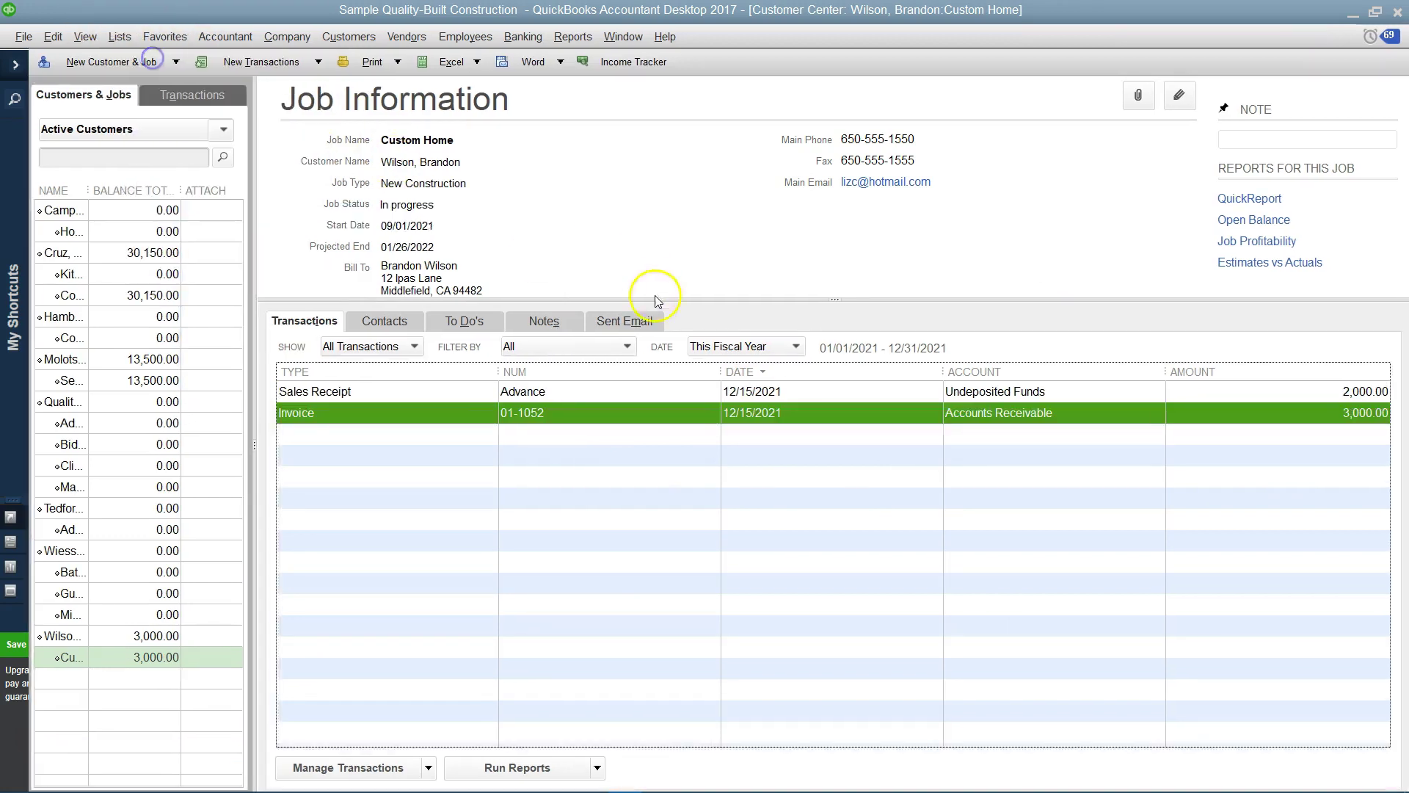
pyautogui.scroll(-15, 758, 514)
pyautogui.scroll(20, 777, 514)
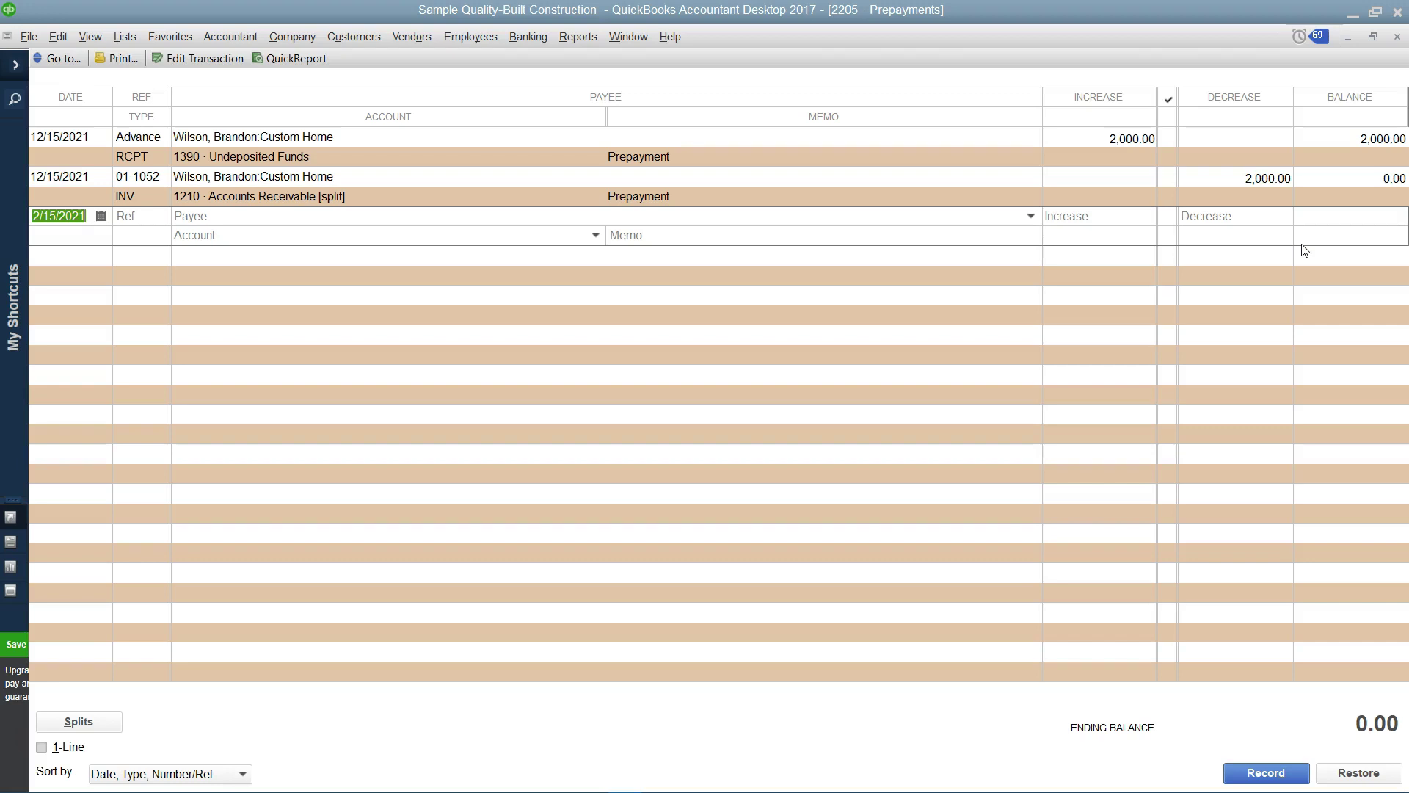
pyautogui.click(140, 194)
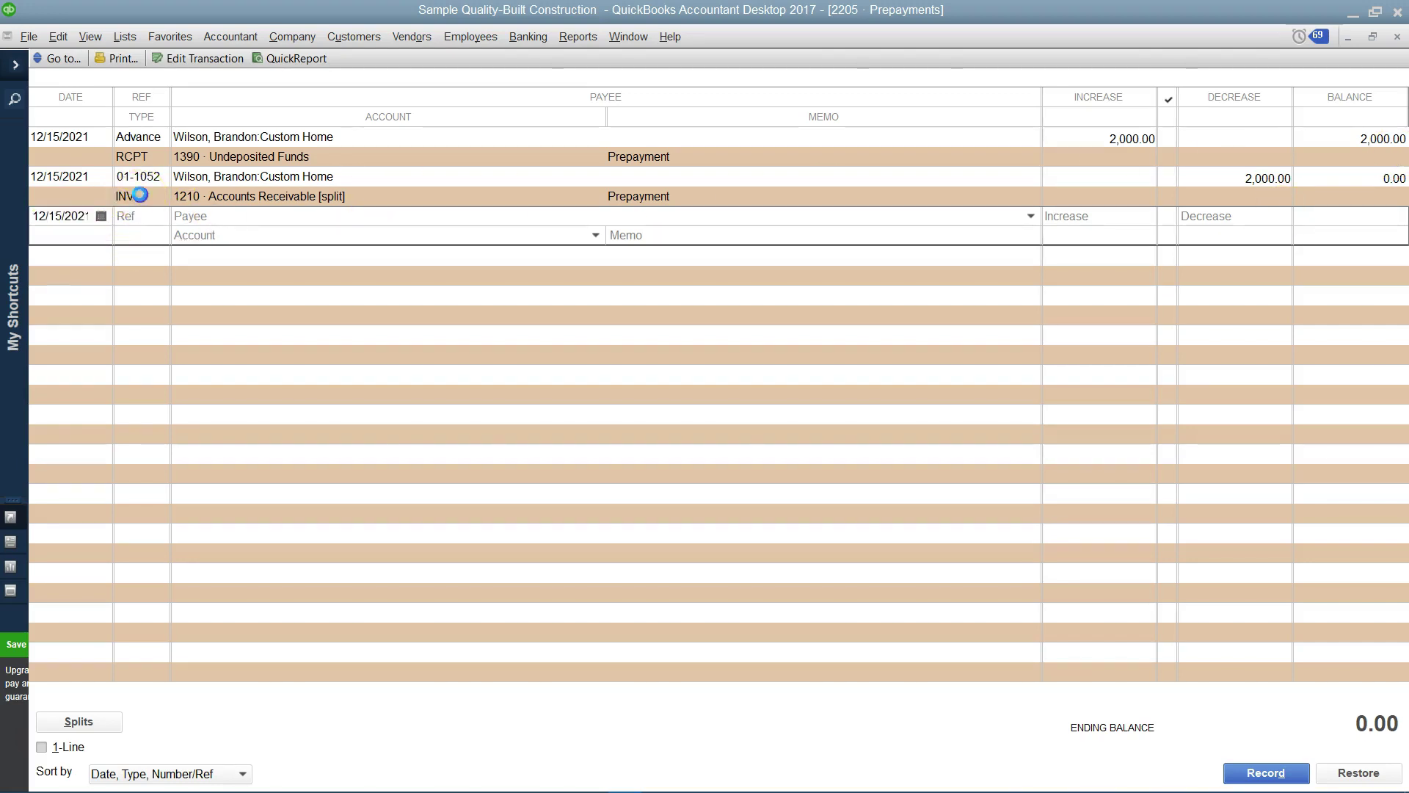
pyautogui.doubleClick(139, 194)
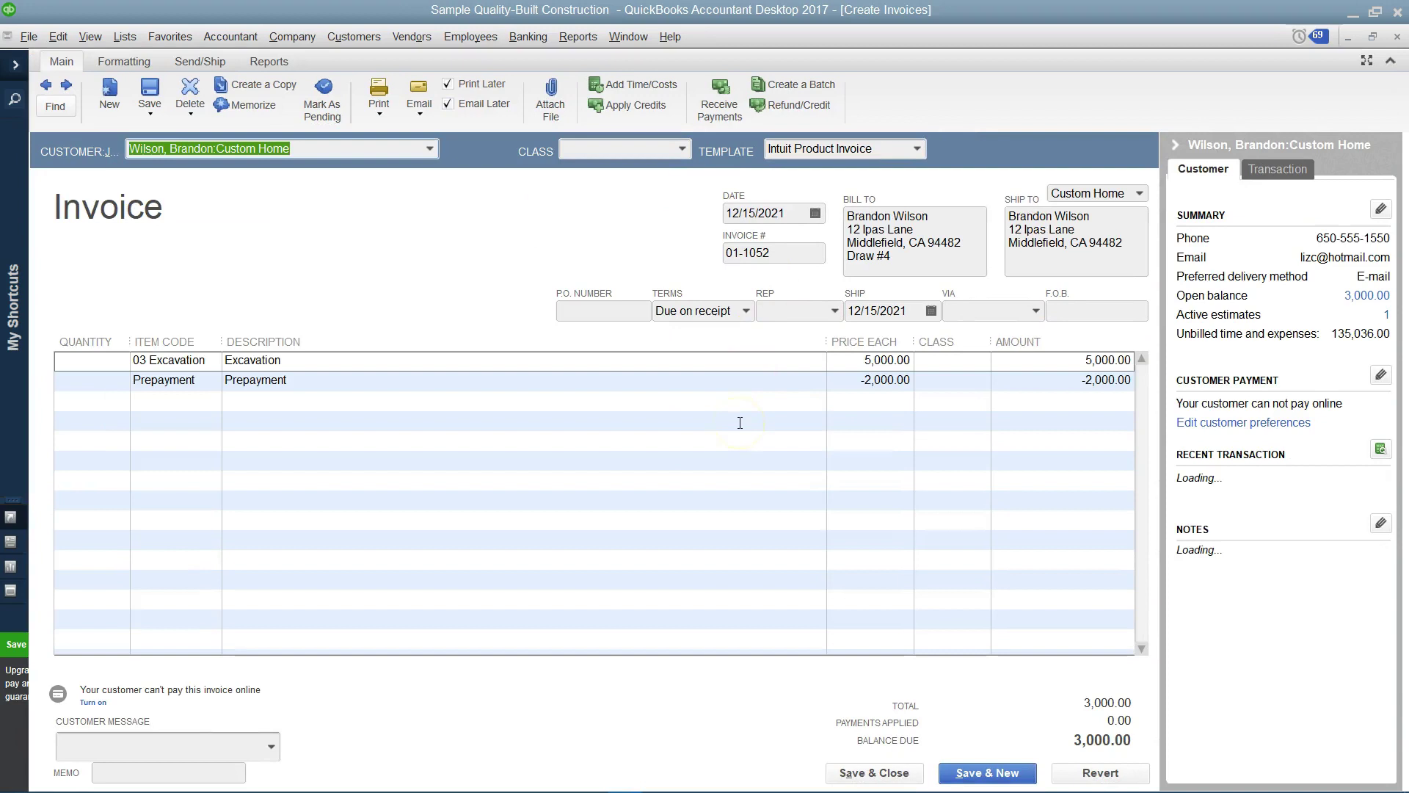